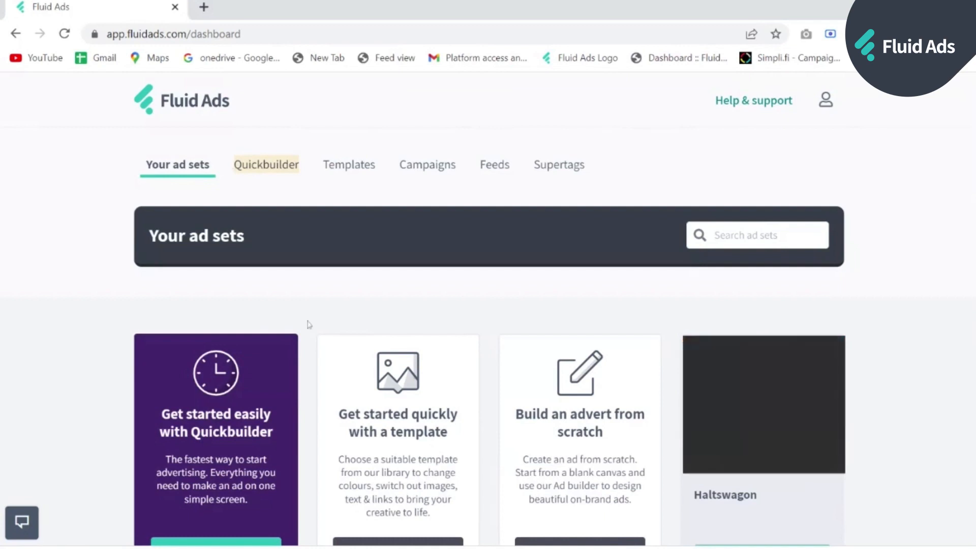
- Start a Quickbuilder advert, browse the templates, choose Vätska and continue to its content
scroll(88, 284, down, 2)
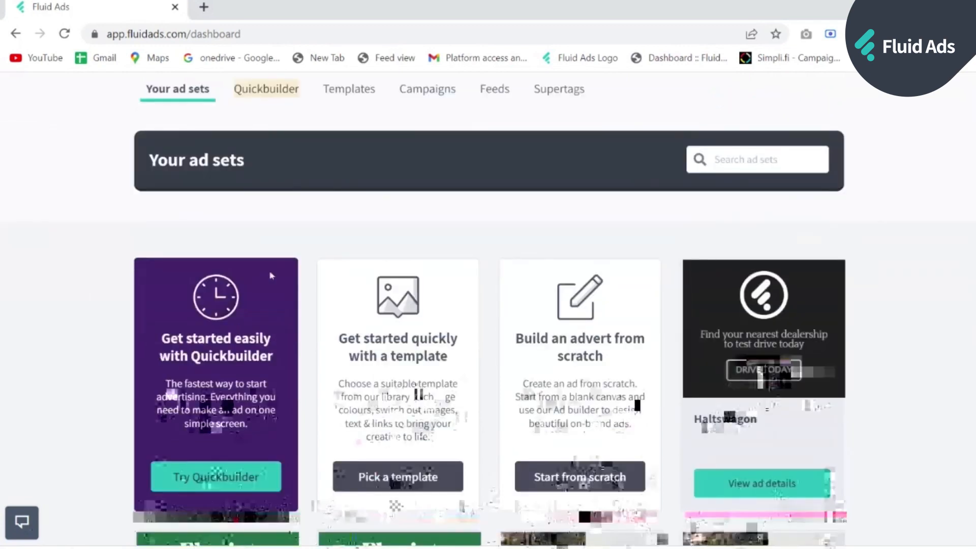
click(246, 427)
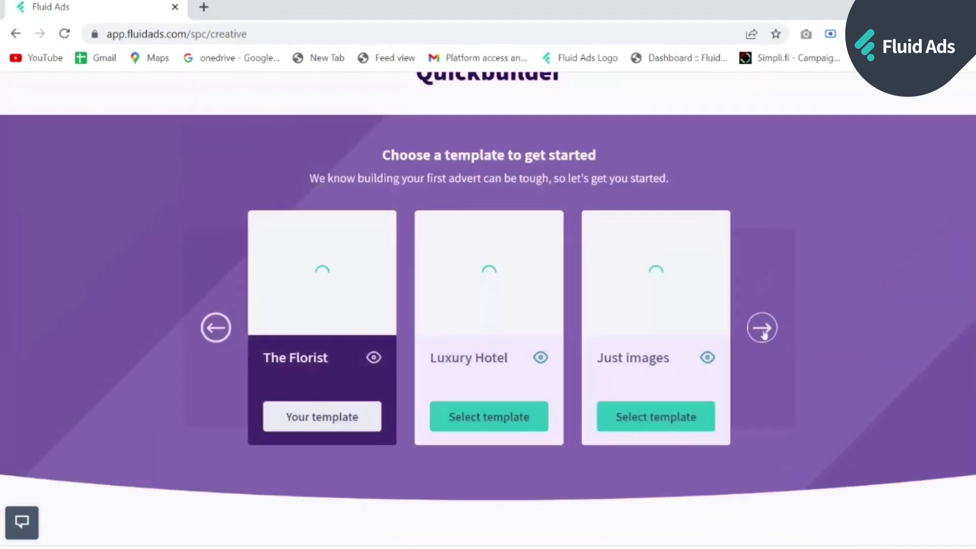
click(762, 329)
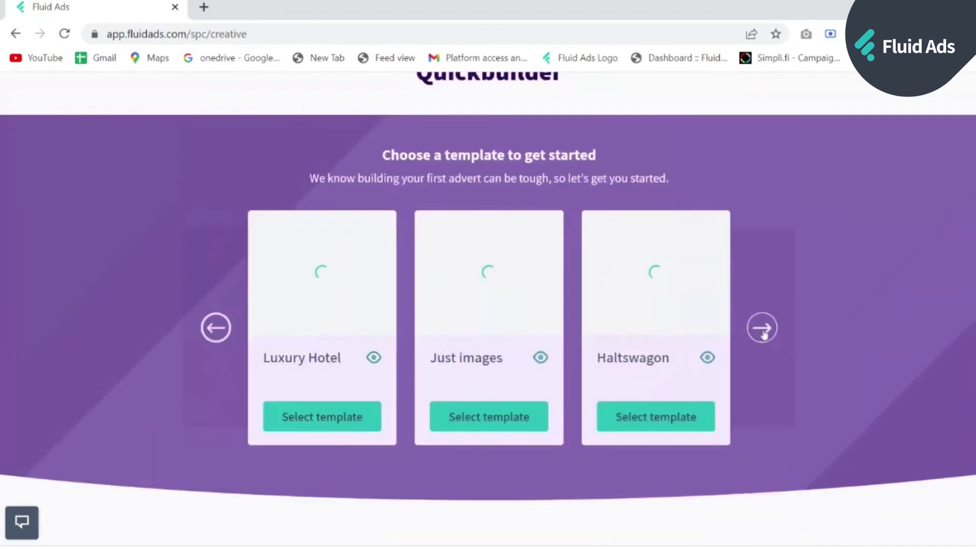
click(763, 328)
click(762, 328)
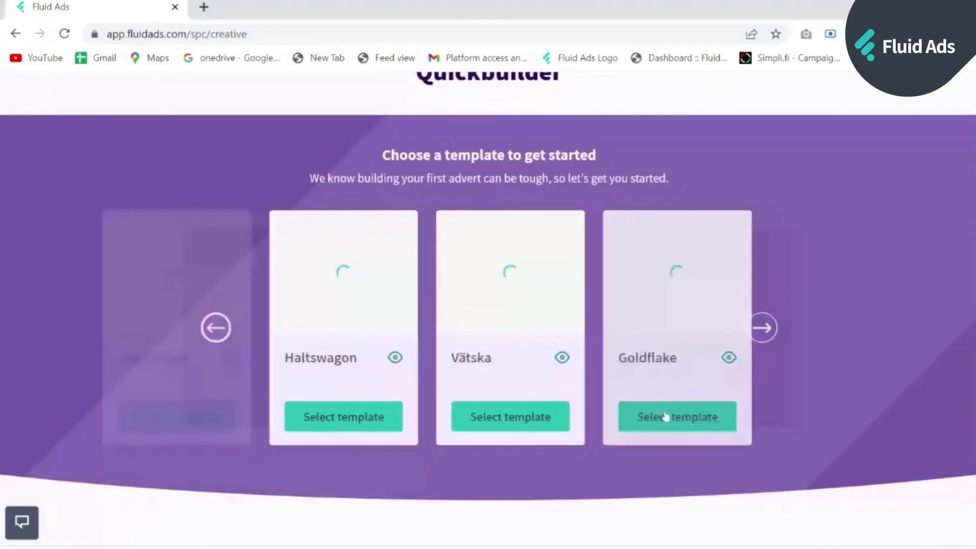
click(507, 419)
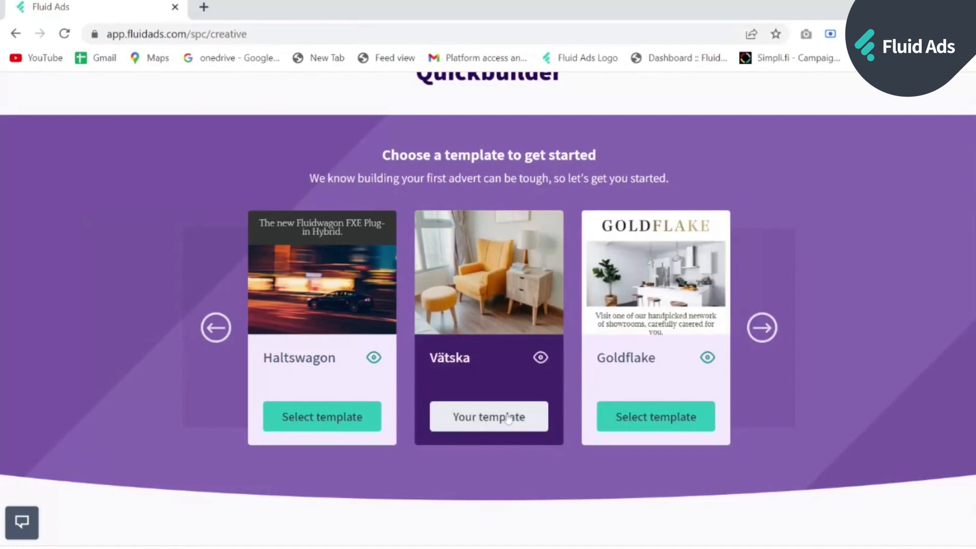
click(507, 419)
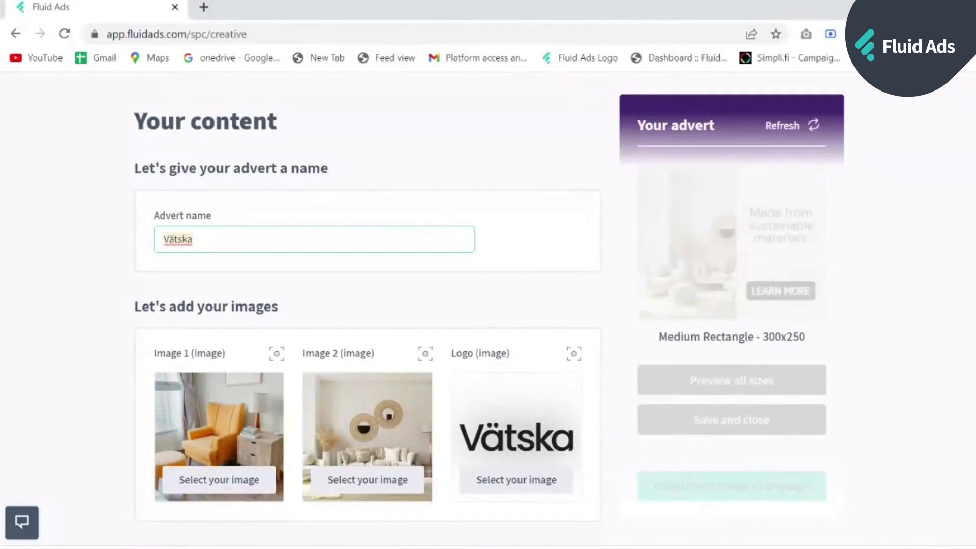
- Name the advert 'QB Demo' and set Image 1 to the palm-tree beach photo
key(ctrl+a)
text(QB Demo)
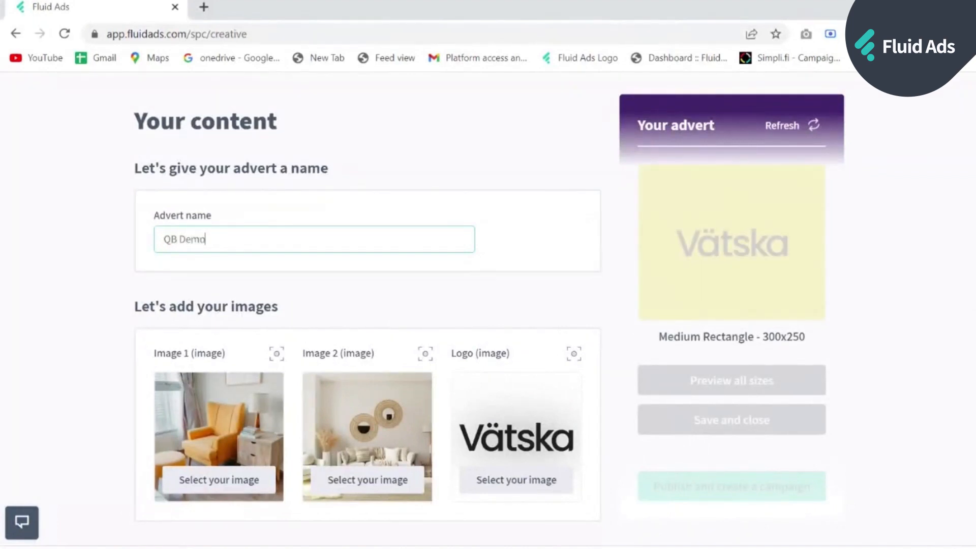
scroll(229, 422, down, 2)
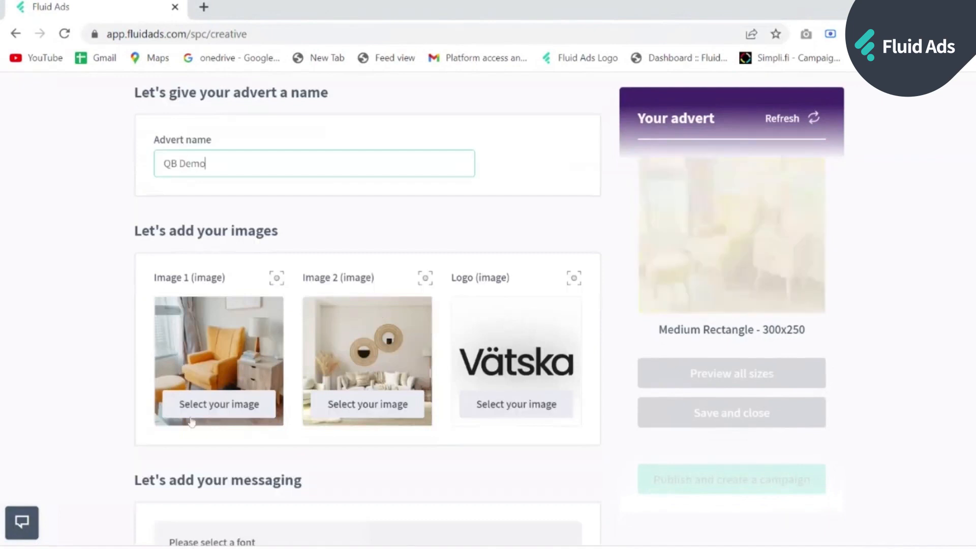
click(226, 413)
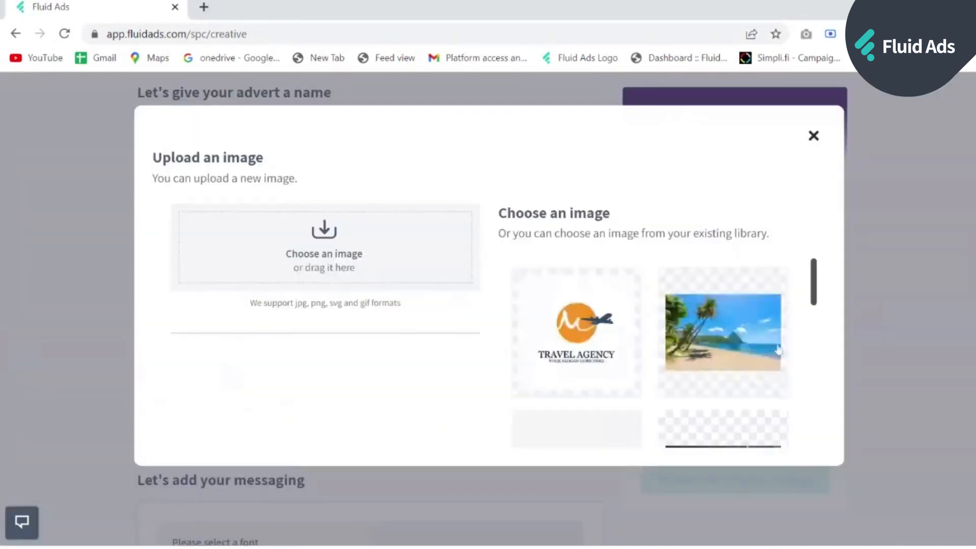
scroll(672, 323, down, 2)
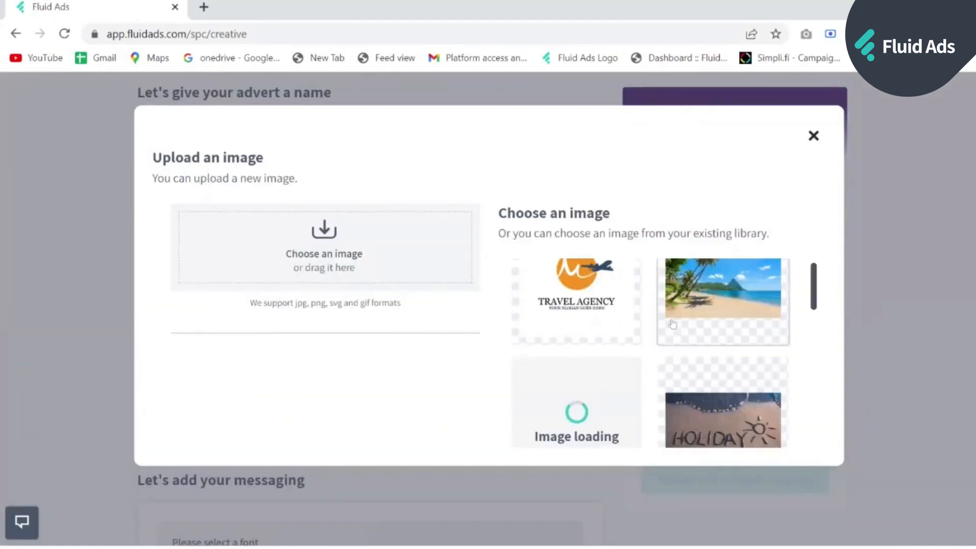
scroll(673, 324, down, 3)
scroll(673, 320, up, 5)
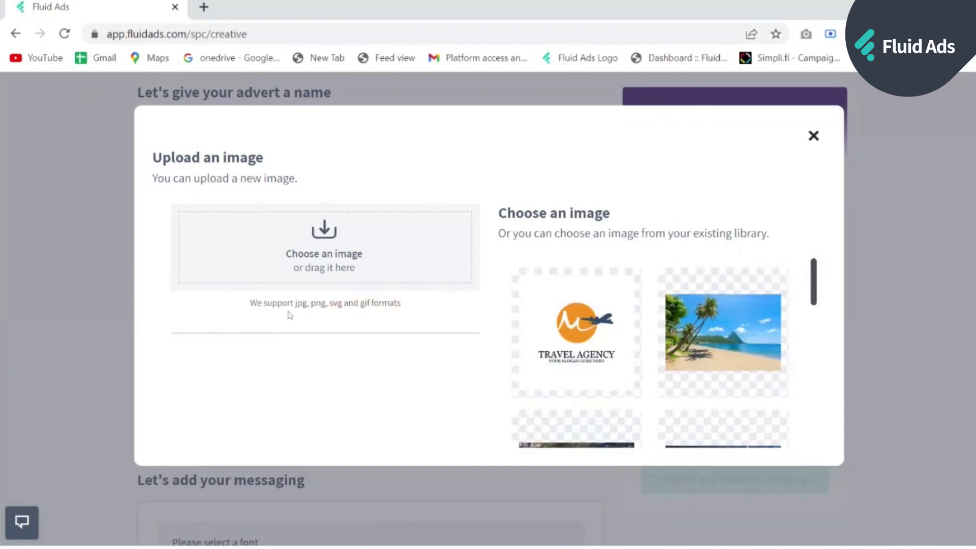
click(720, 297)
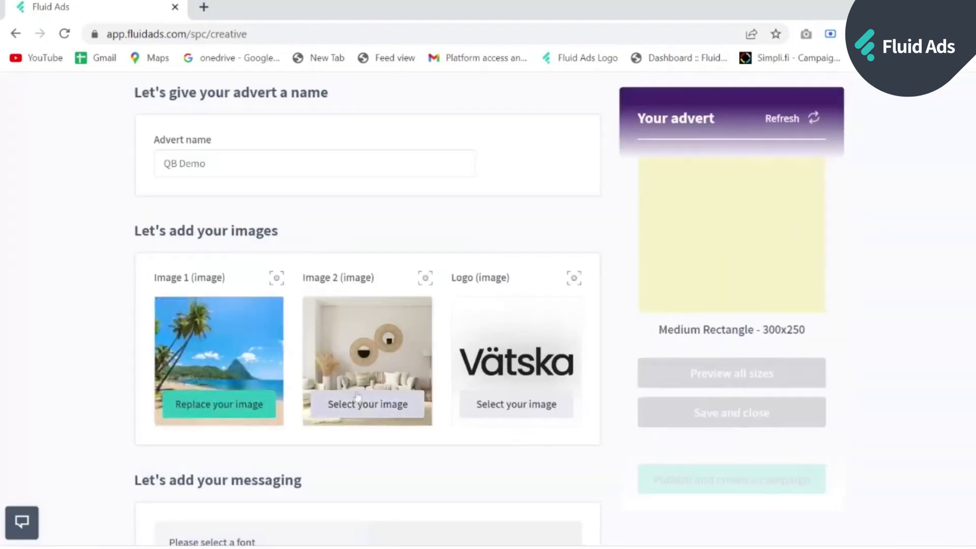
- Set Image 2 to the coastal village beach photo and the logo to the Travel Agency logo
click(357, 398)
scroll(608, 346, down, 2)
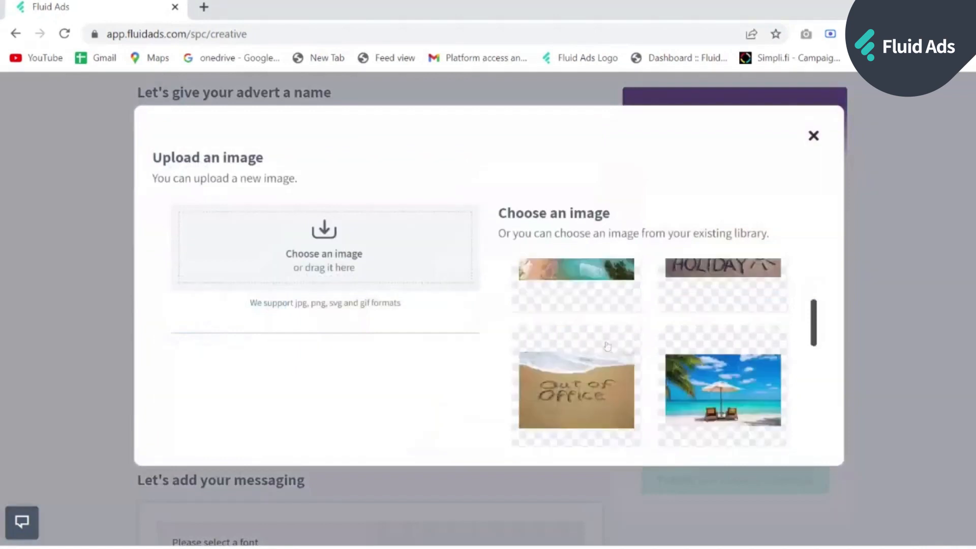
scroll(608, 345, down, 1)
click(607, 351)
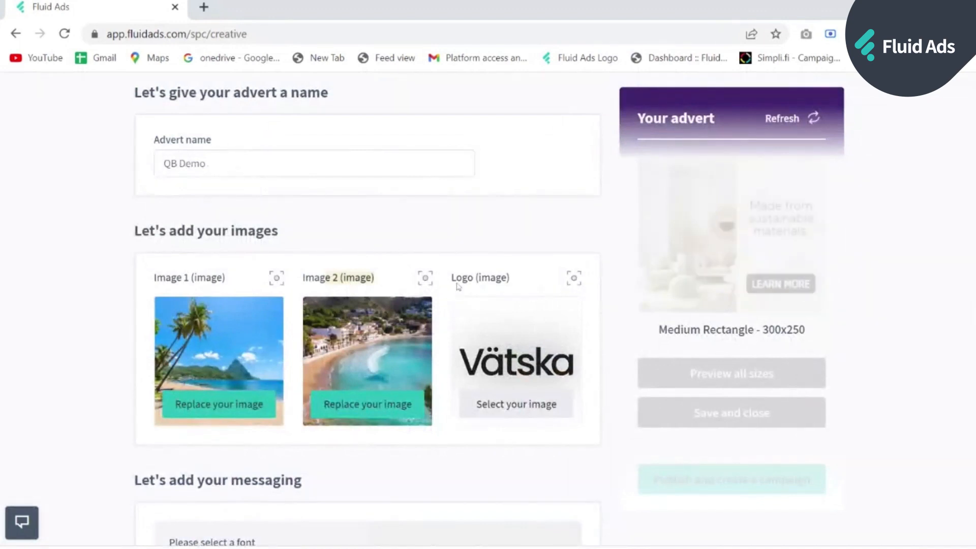
click(520, 405)
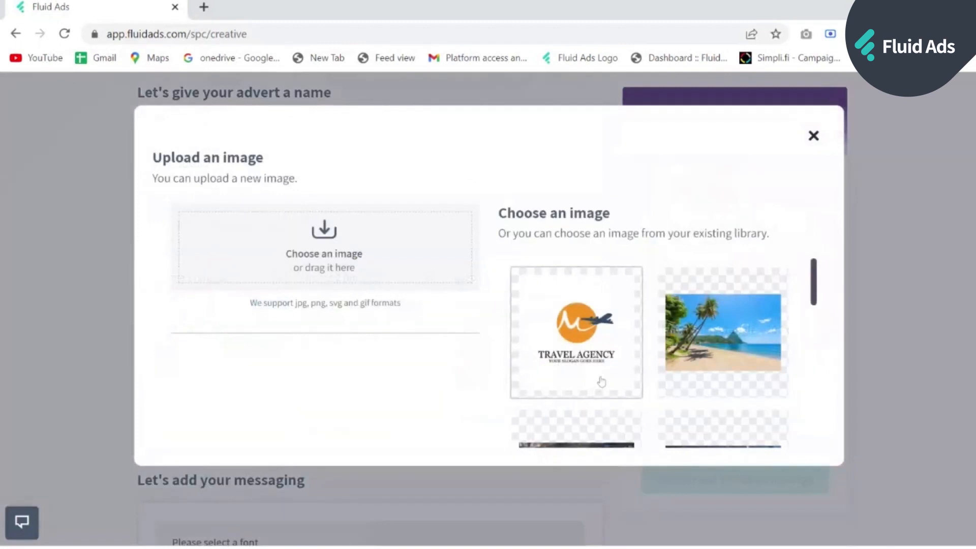
click(601, 383)
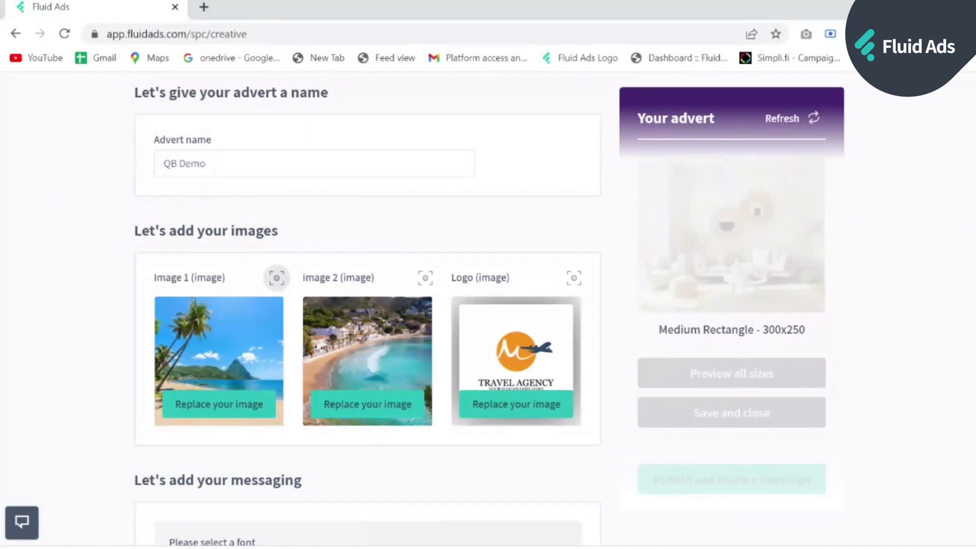
- Place Image 1's focal point on the beach
click(283, 280)
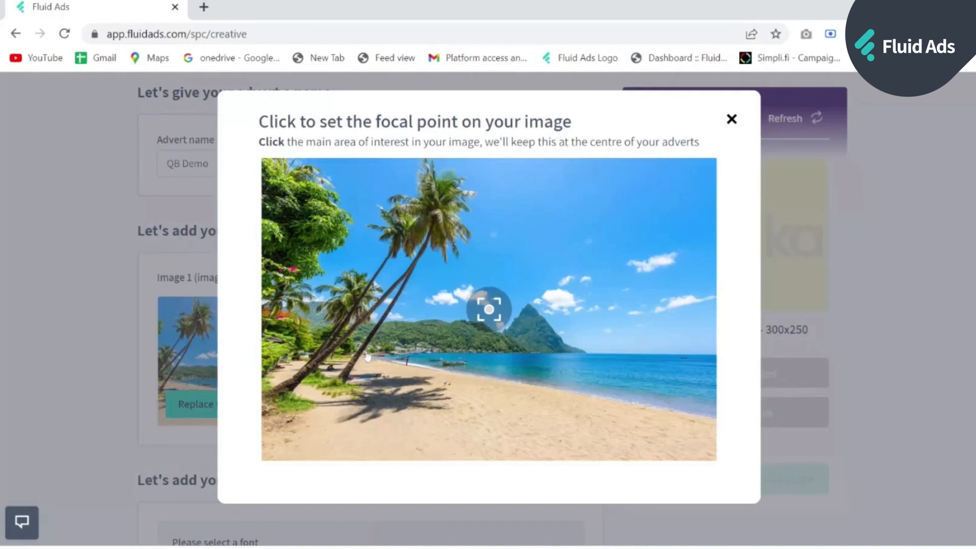
click(366, 352)
click(549, 226)
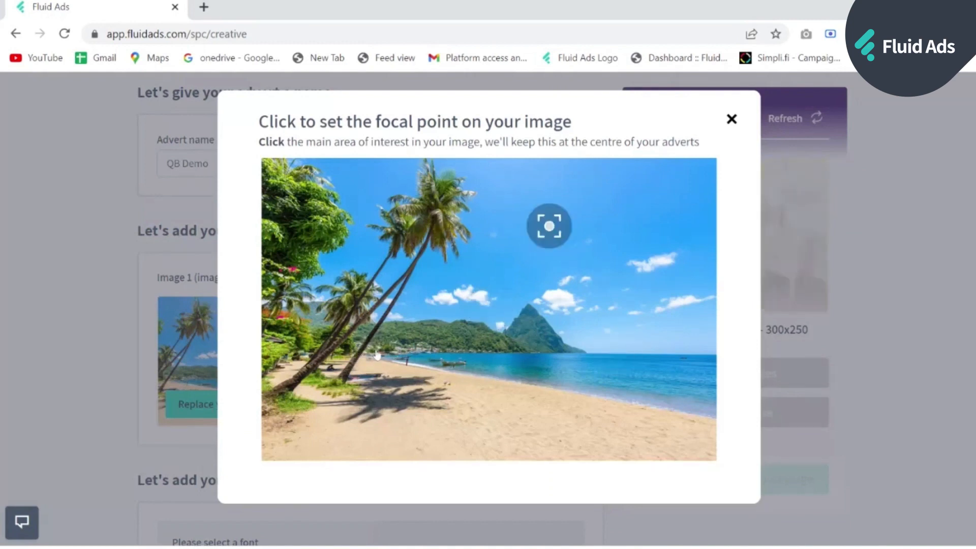
click(375, 352)
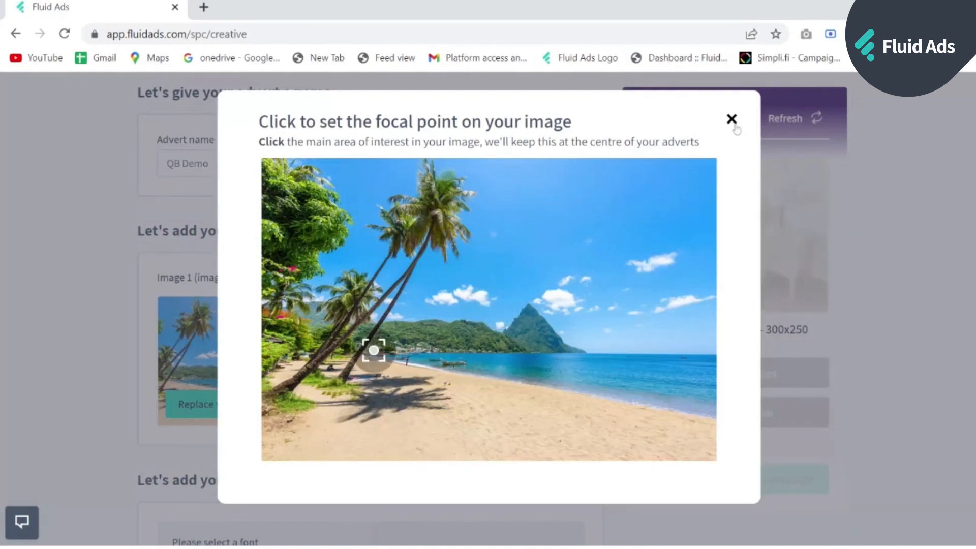
click(733, 122)
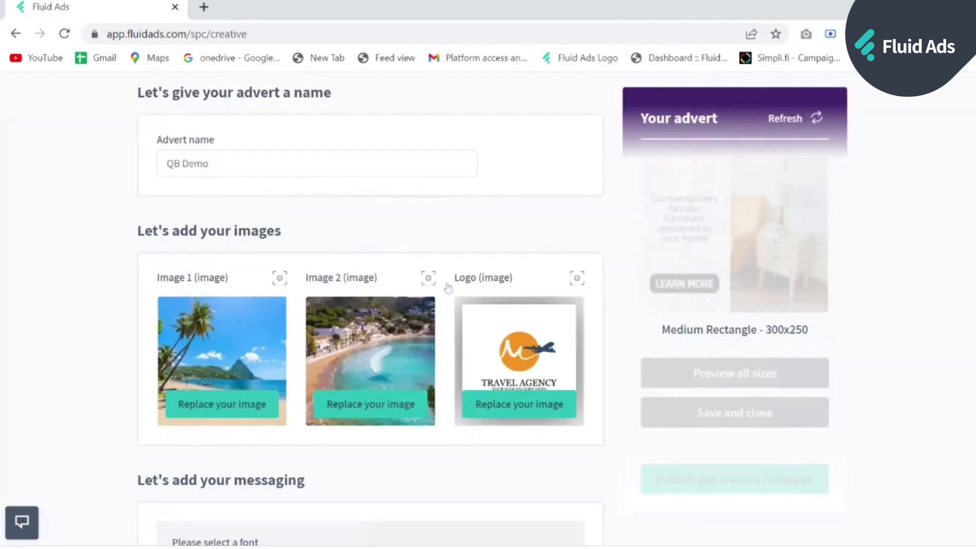
- Place Image 2's focal point on the beach
click(429, 277)
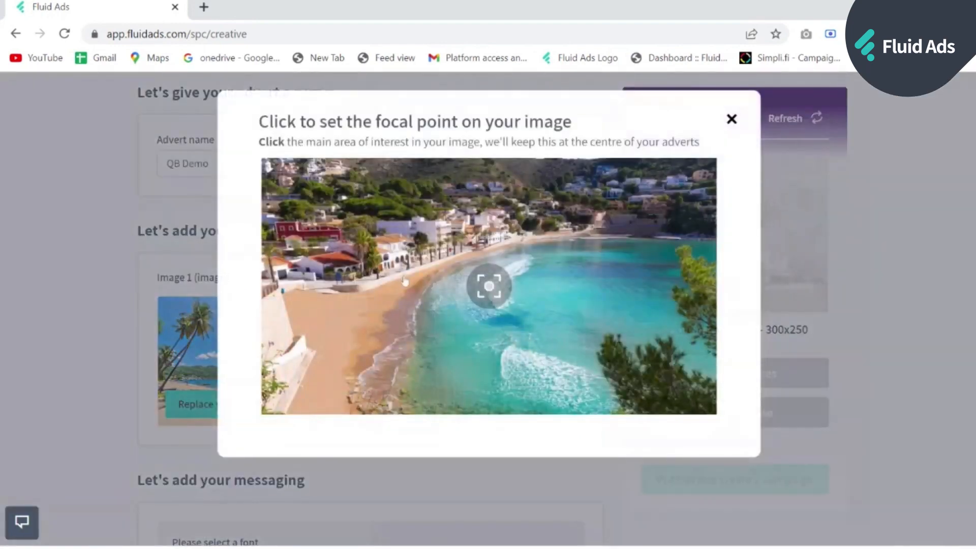
click(405, 281)
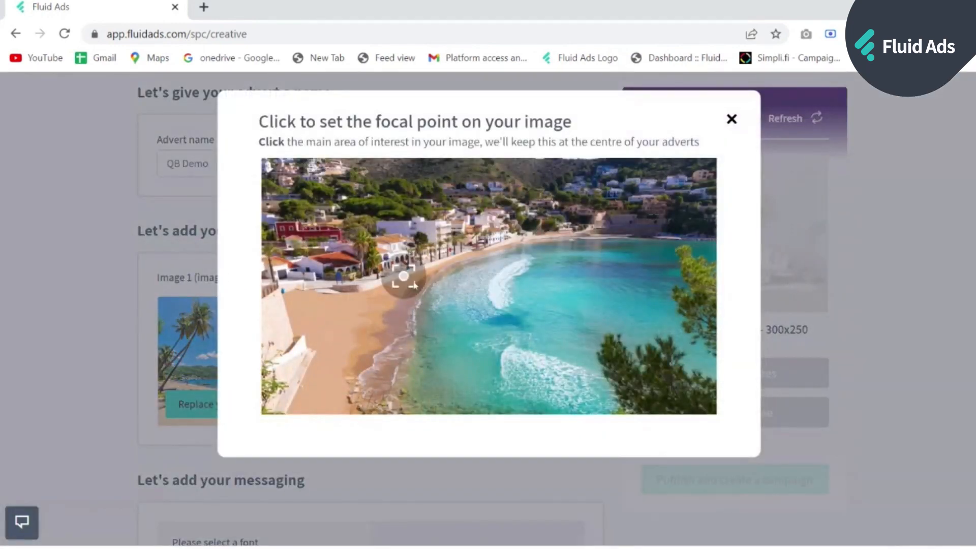
click(732, 122)
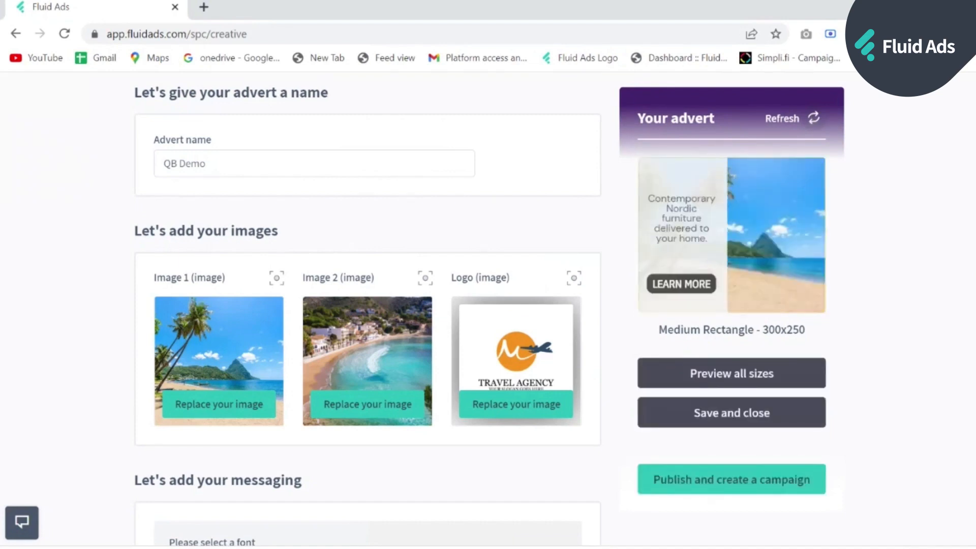
- Choose Coiny Regular from the messaging font list
scroll(392, 303, down, 5)
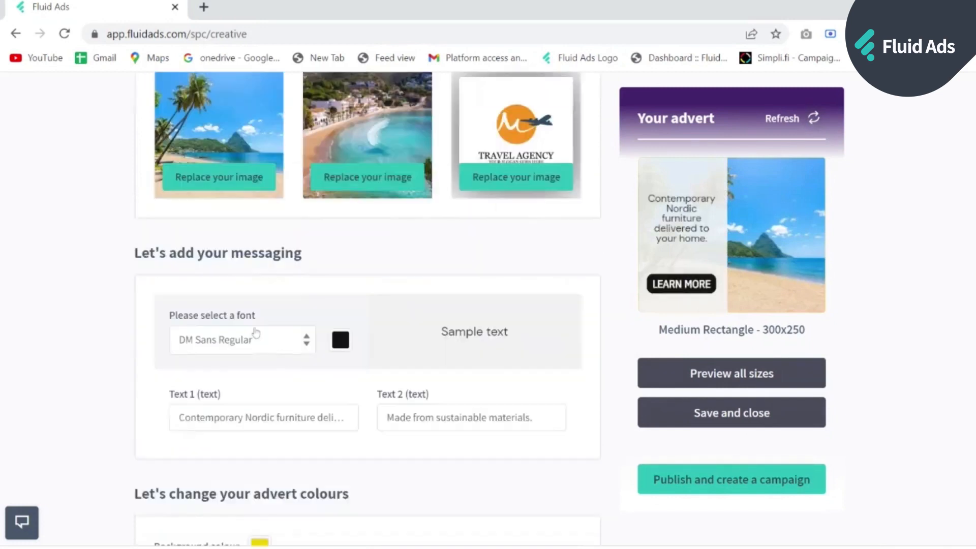
click(293, 331)
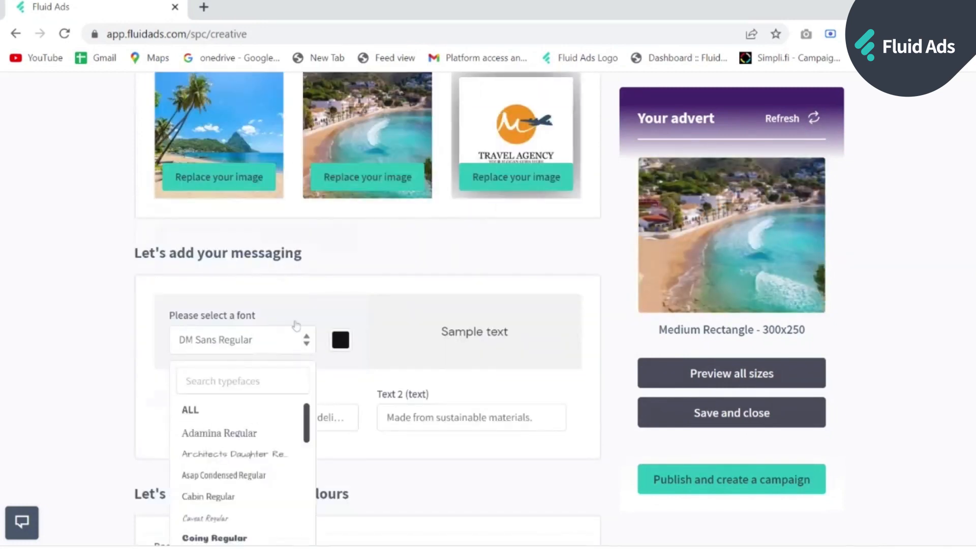
scroll(296, 325, down, 1)
scroll(259, 391, down, 1)
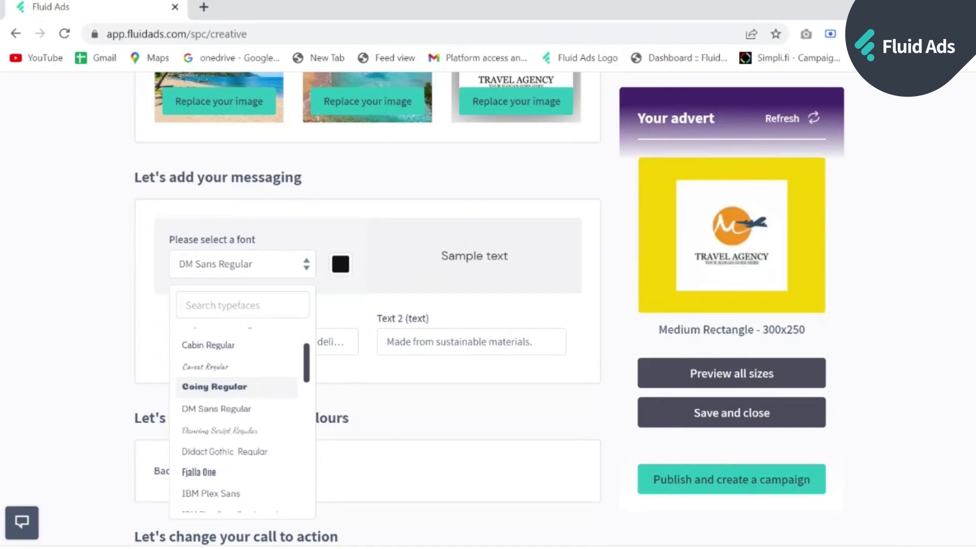
click(239, 386)
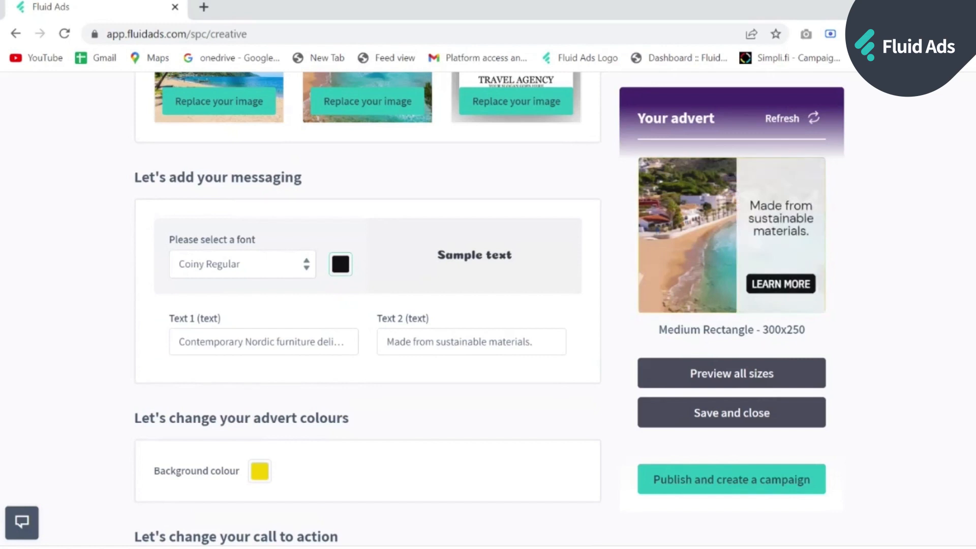
scroll(402, 364, down, 2)
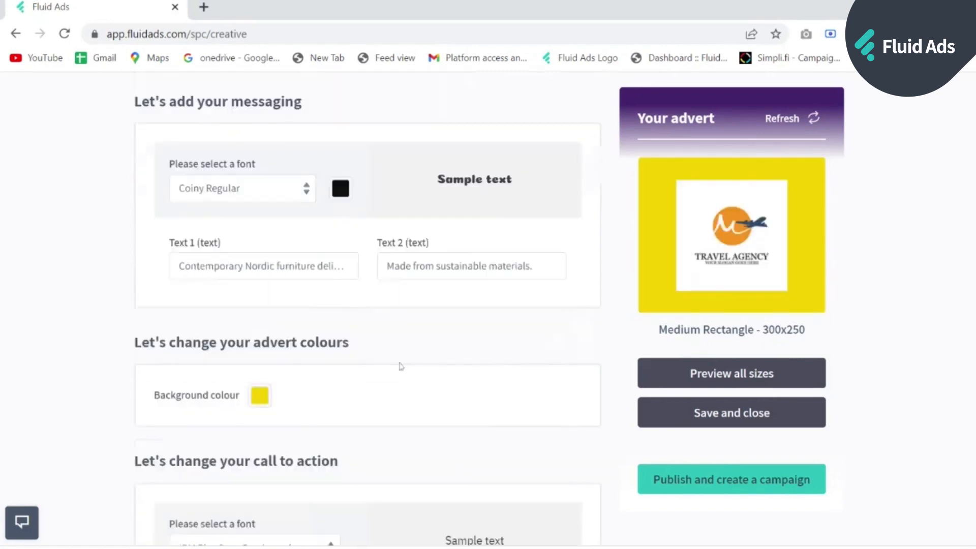
- Replace Text 1 with 'Tailor made holidays to suit all tastes and budgets.'
click(275, 267)
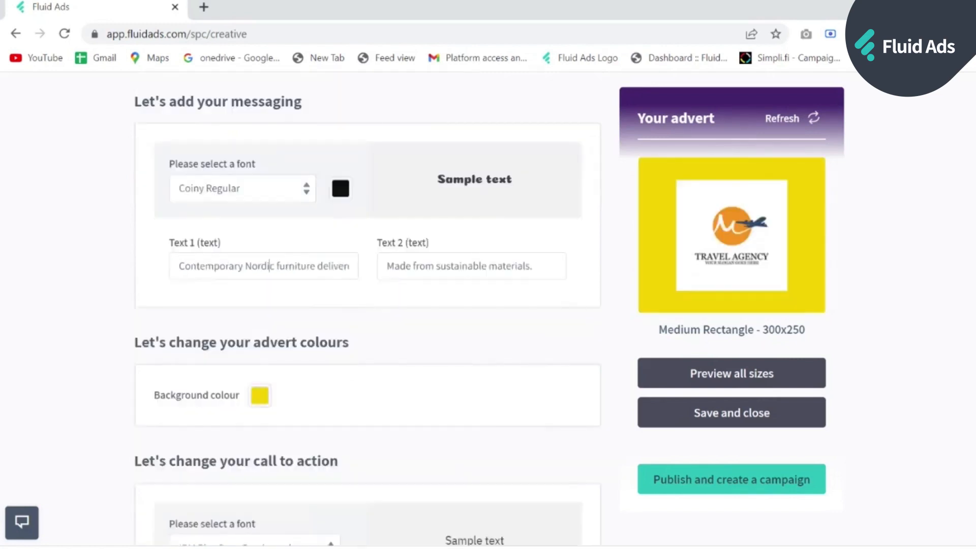
triple_click(334, 266)
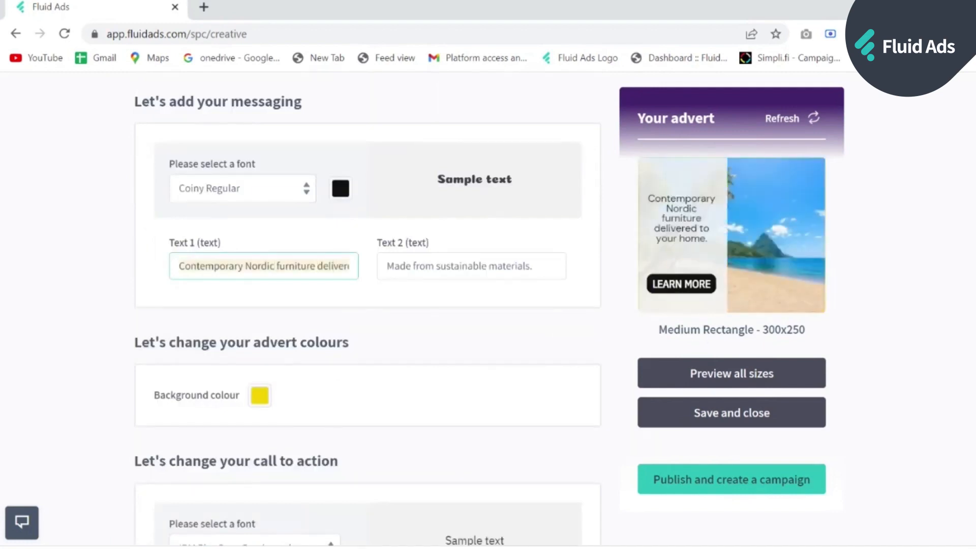
key(BackSpace)
text(holidays to suit all tastes and budgets.)
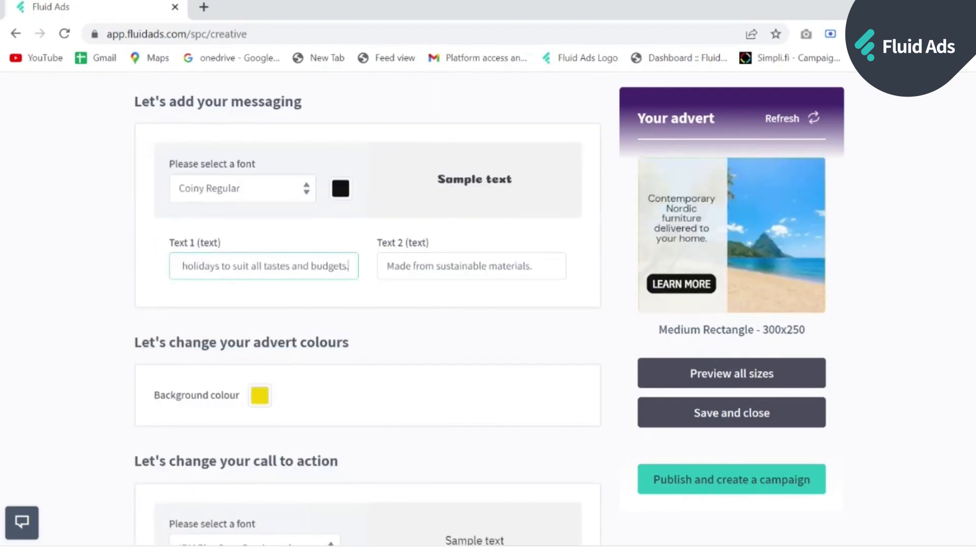
click(417, 275)
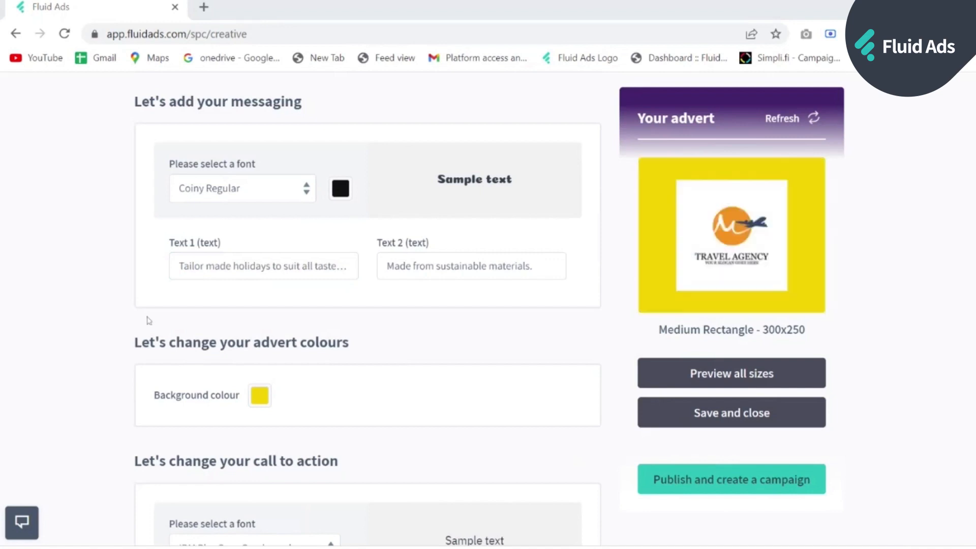
- Replace Text 2 with 'Book now for 2022 with a 0% deposit.' and refresh the preview
triple_click(509, 266)
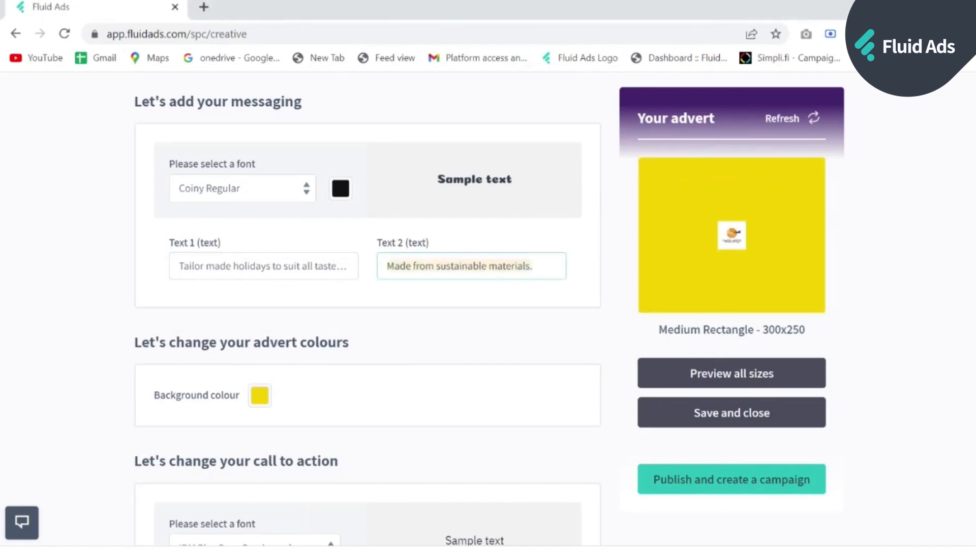
key(BackSpace)
text(Book now for 2022 with a 0% deposit.)
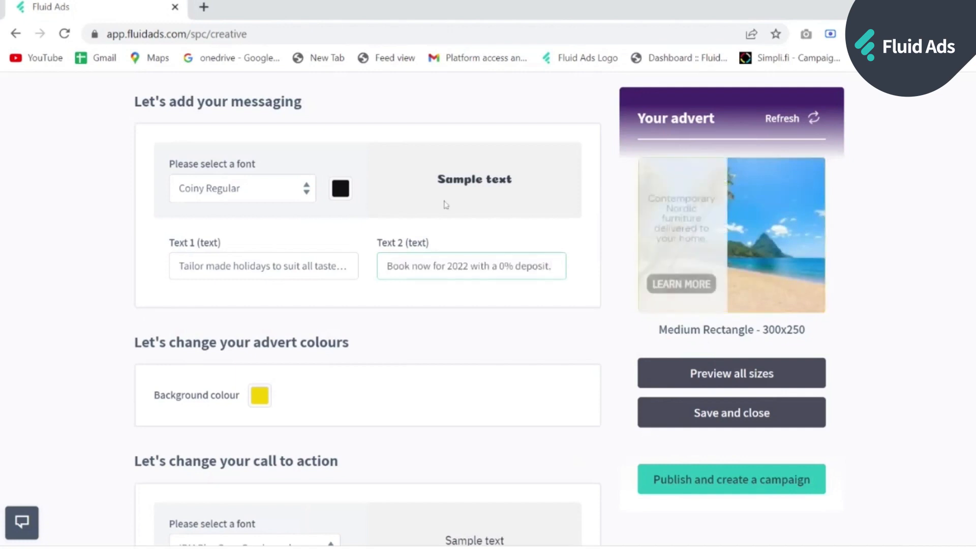
click(817, 118)
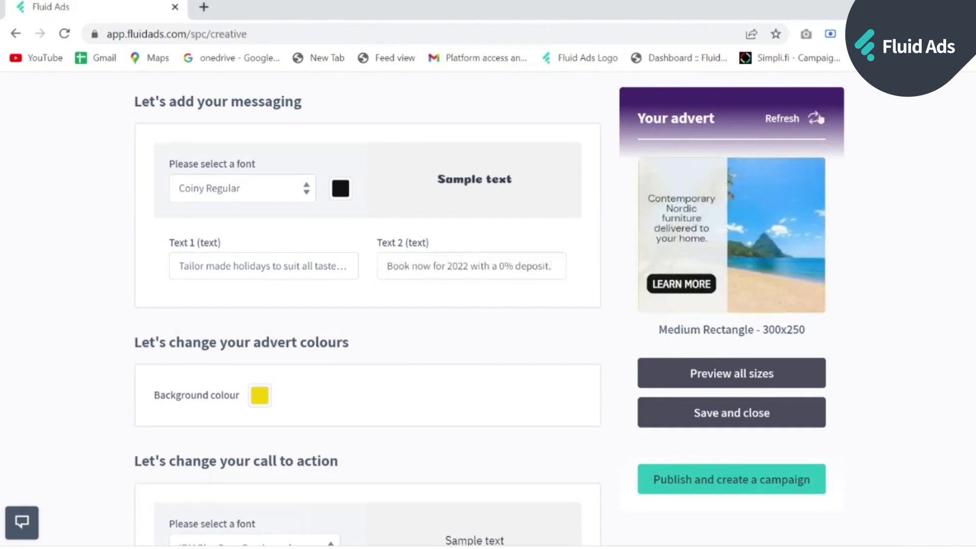
click(820, 118)
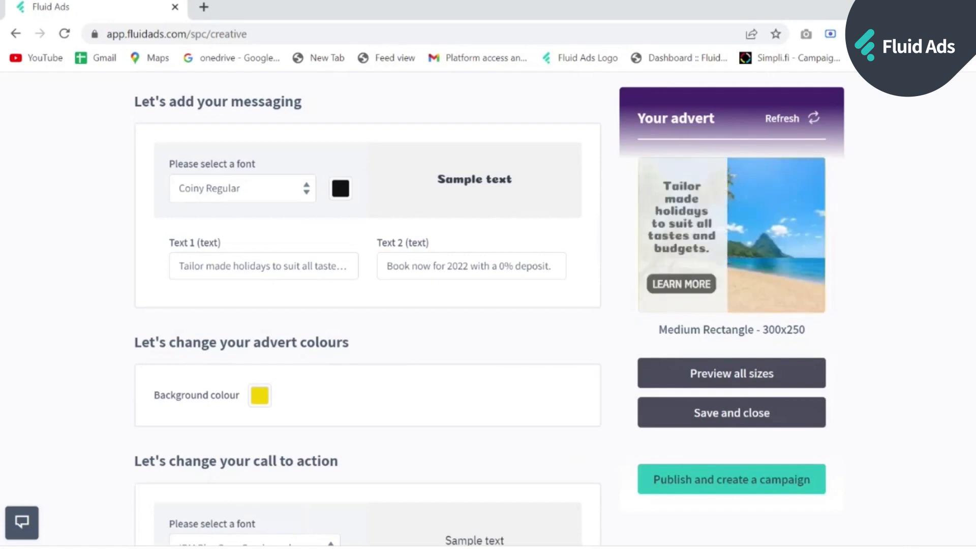
- Change both call-to-action texts from LEARN MORE to BOOK NOW
scroll(327, 282, down, 3)
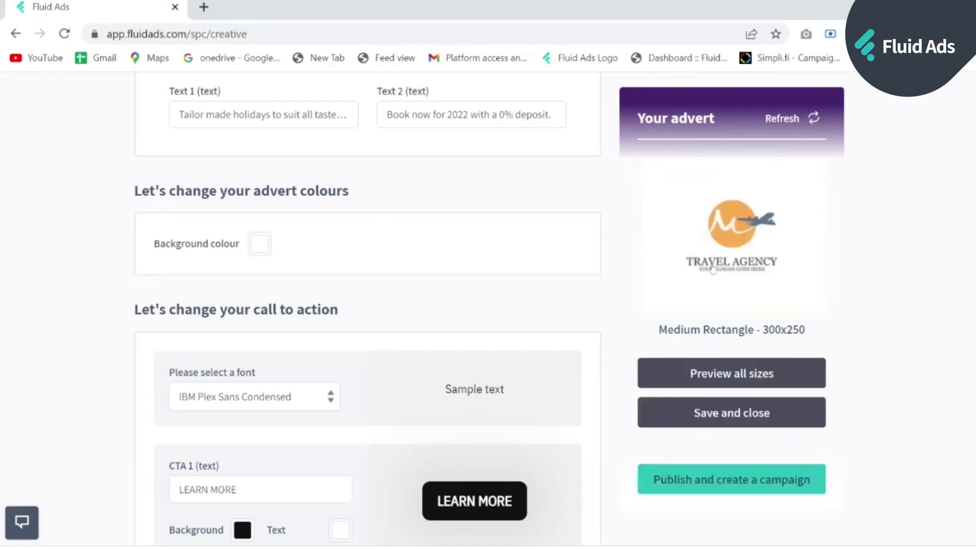
scroll(518, 280, down, 5)
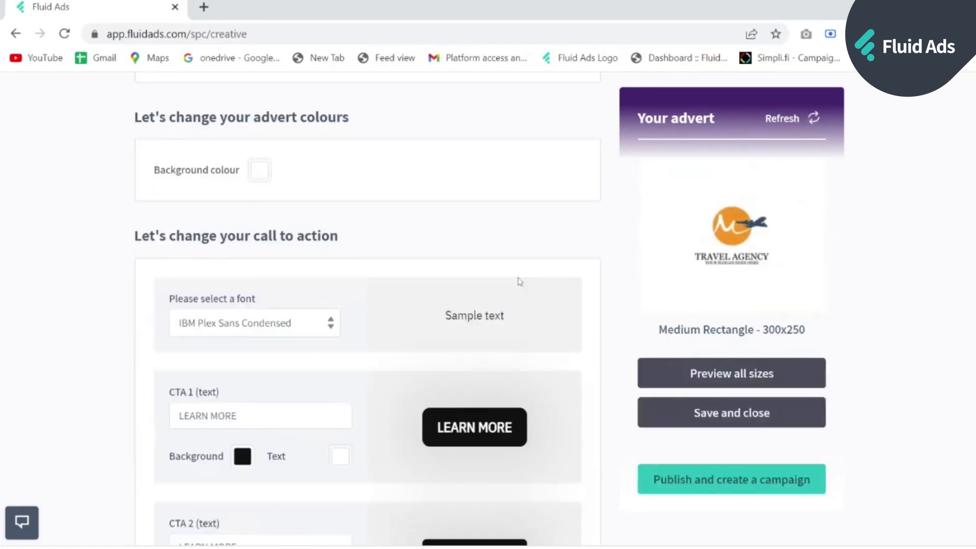
scroll(330, 204, up, 1)
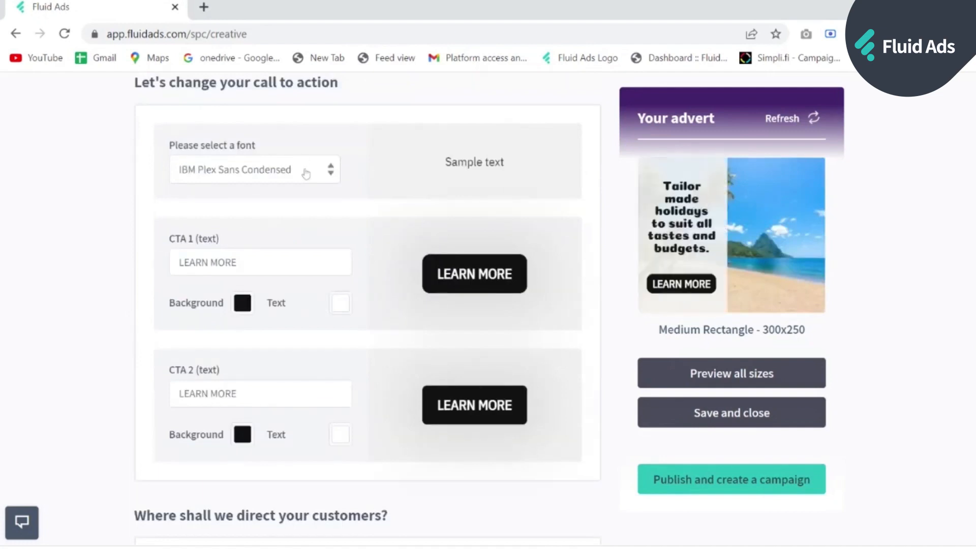
click(306, 173)
scroll(256, 345, down, 4)
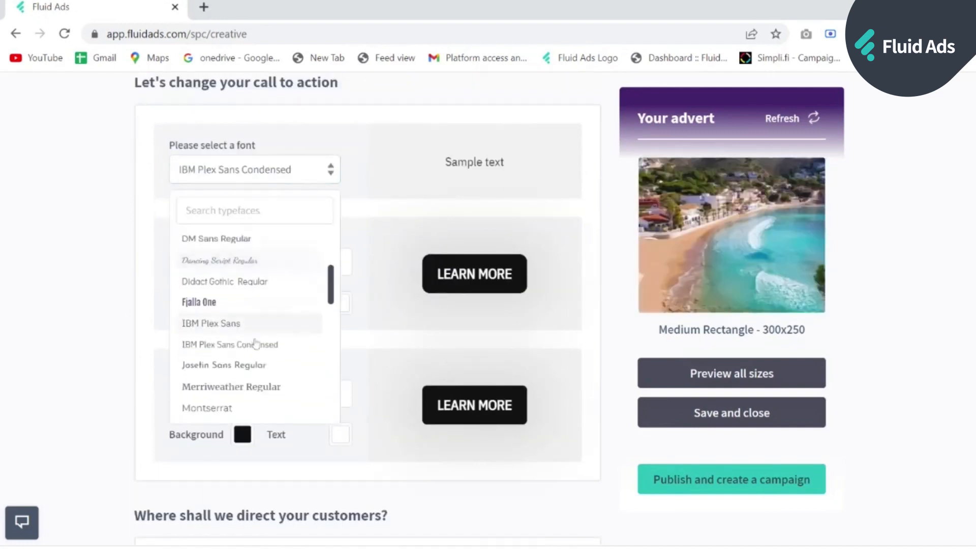
scroll(256, 344, down, 2)
click(237, 262)
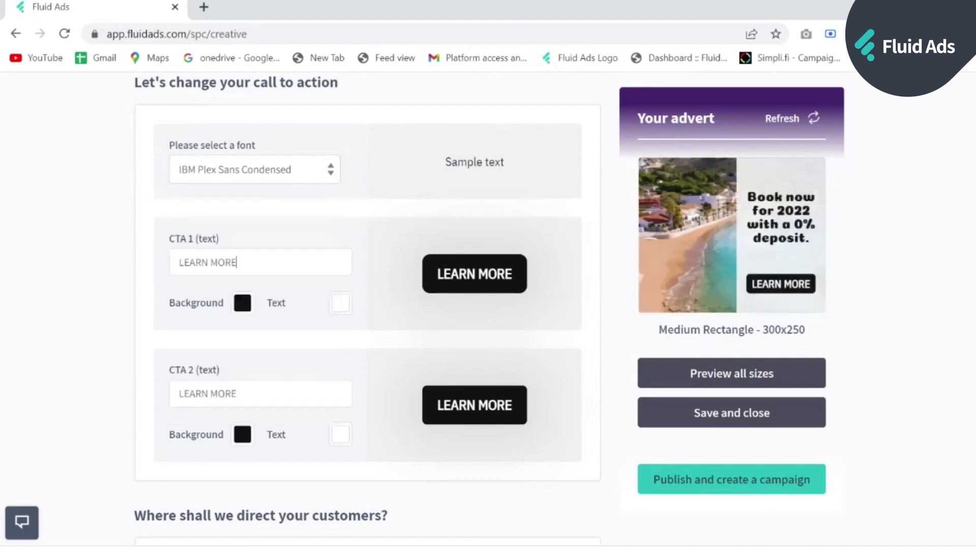
key(ctrl+shift+Left)
key(ctrl+shift+Left)
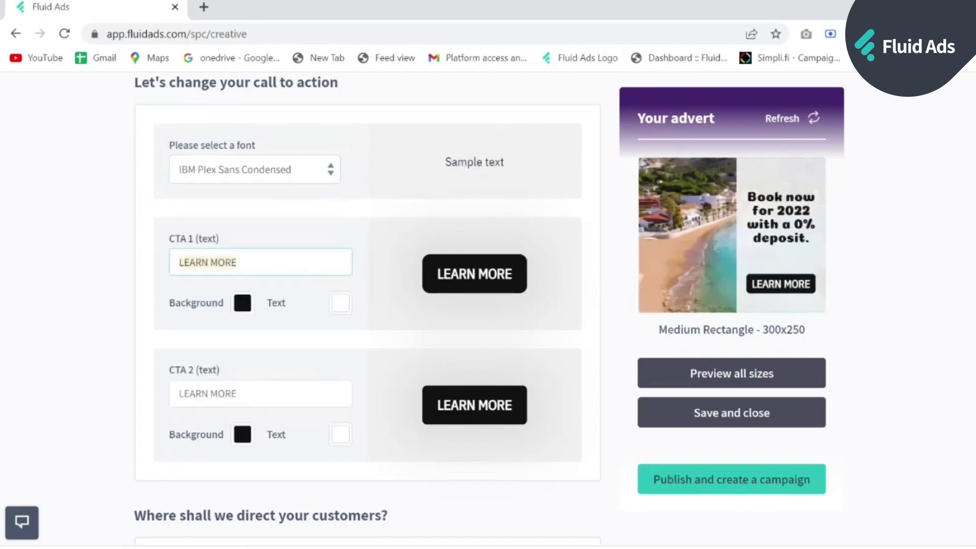
text(BOOK)
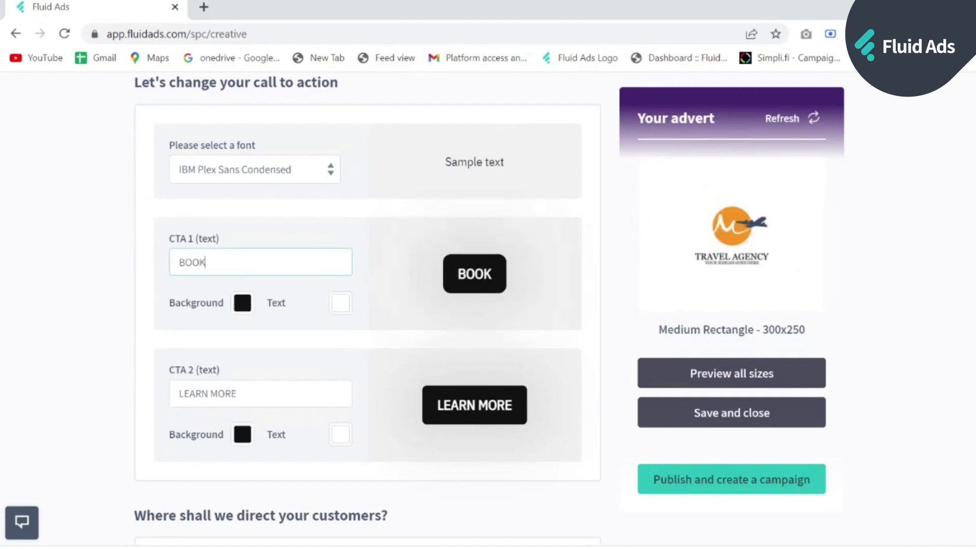
text( NOW)
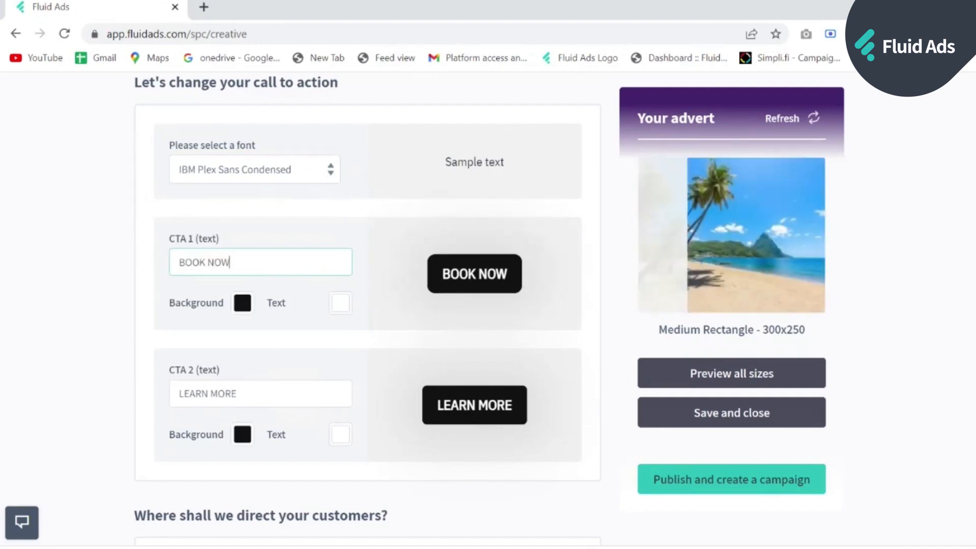
key(Tab)
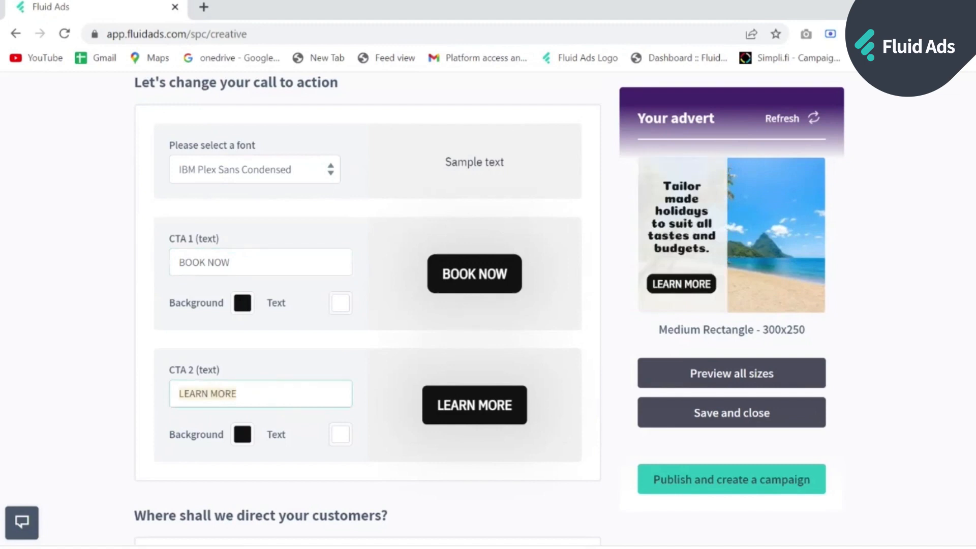
text(BOOK)
text(NOW)
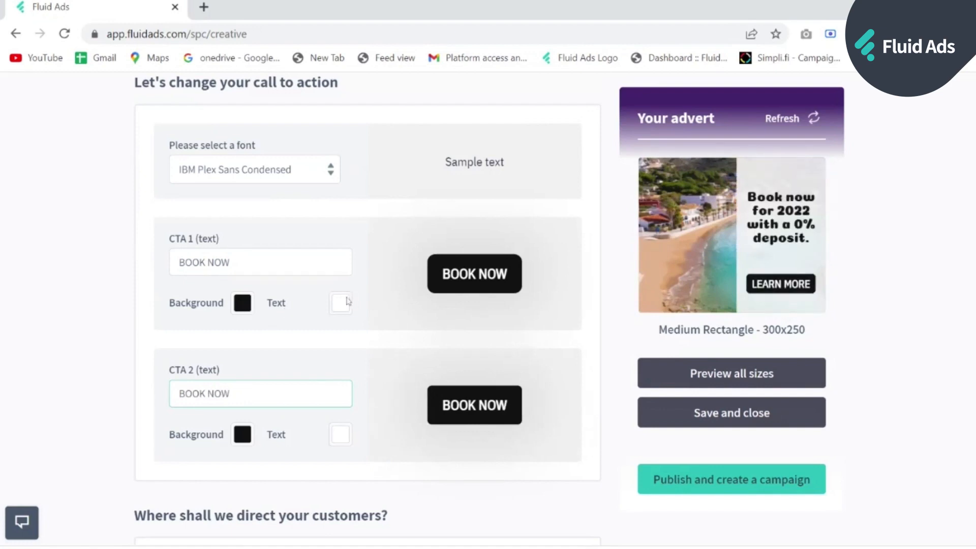
- Give CTA 1 a white background and black text
click(251, 312)
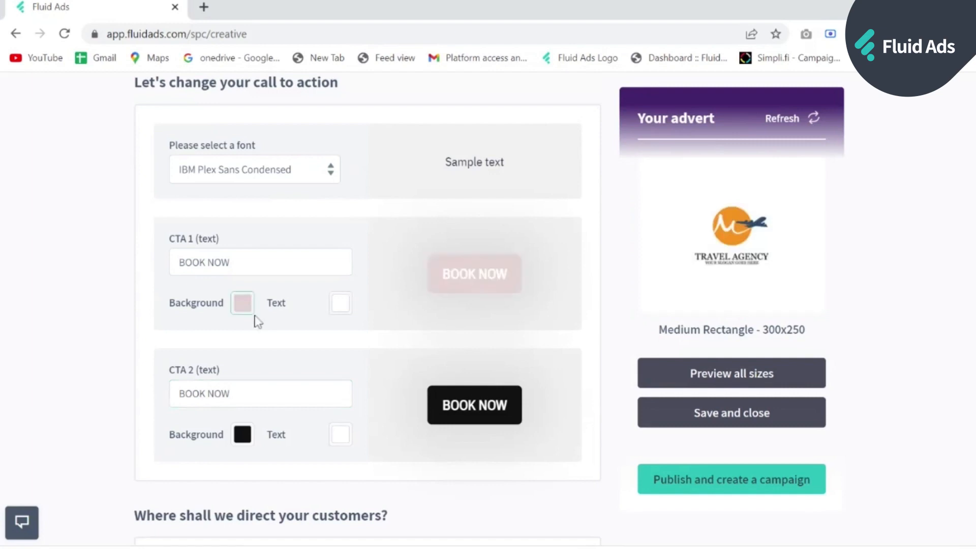
click(336, 304)
click(326, 353)
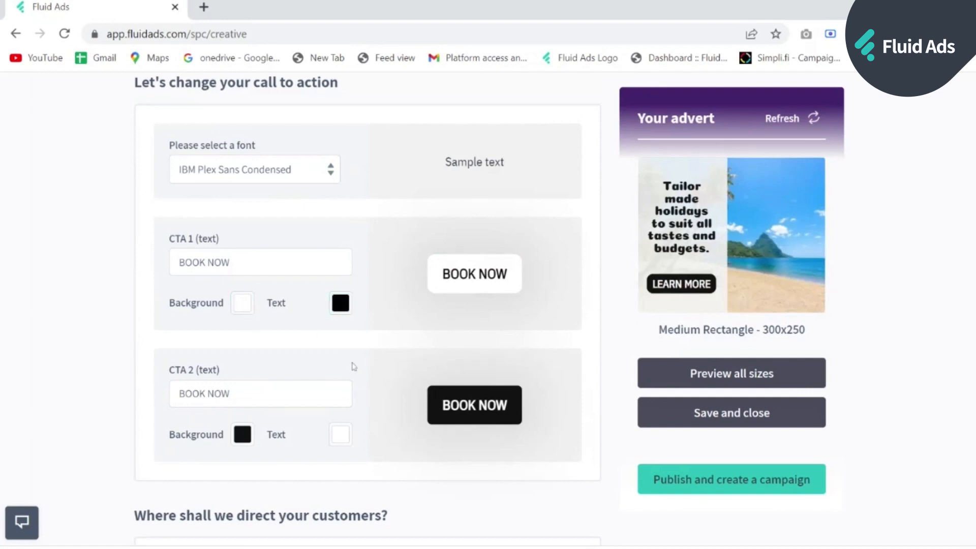
scroll(351, 381, down, 1)
- Check the click-through URL further down, then refresh the advert preview
scroll(312, 386, down, 1)
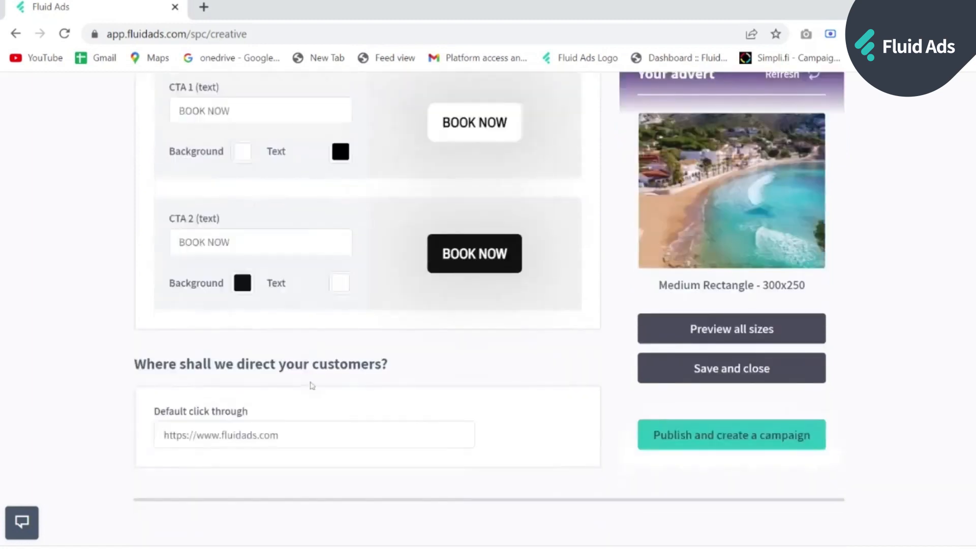
scroll(315, 424, down, 1)
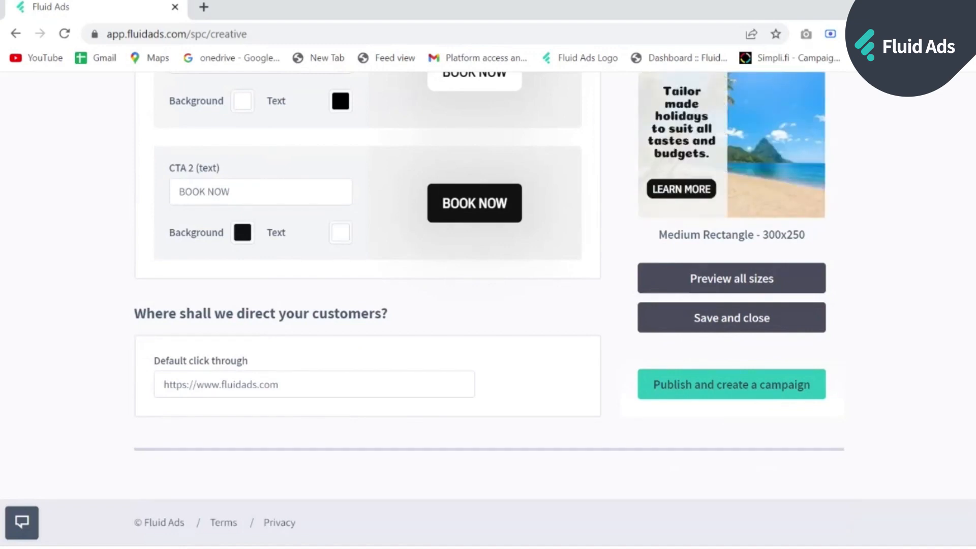
scroll(791, 395, up, 3)
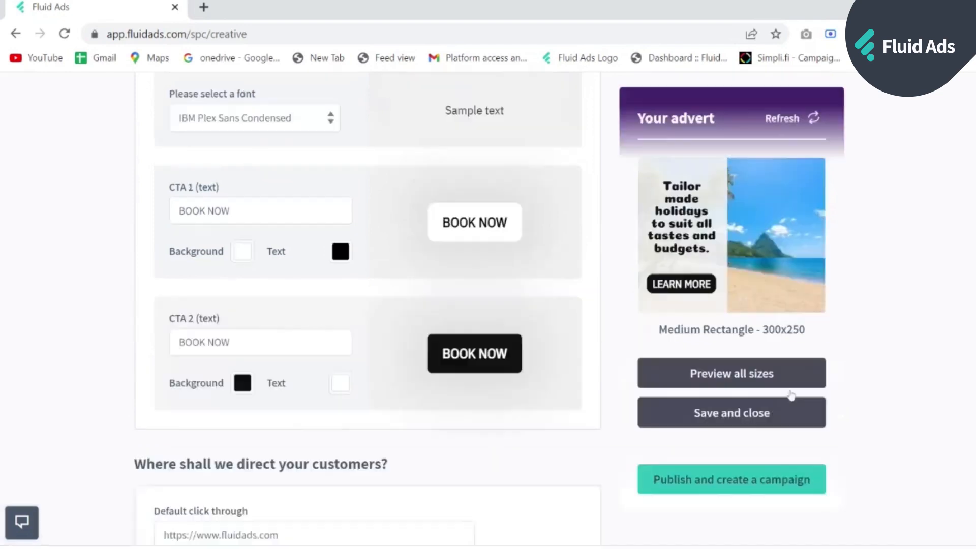
scroll(791, 396, up, 6)
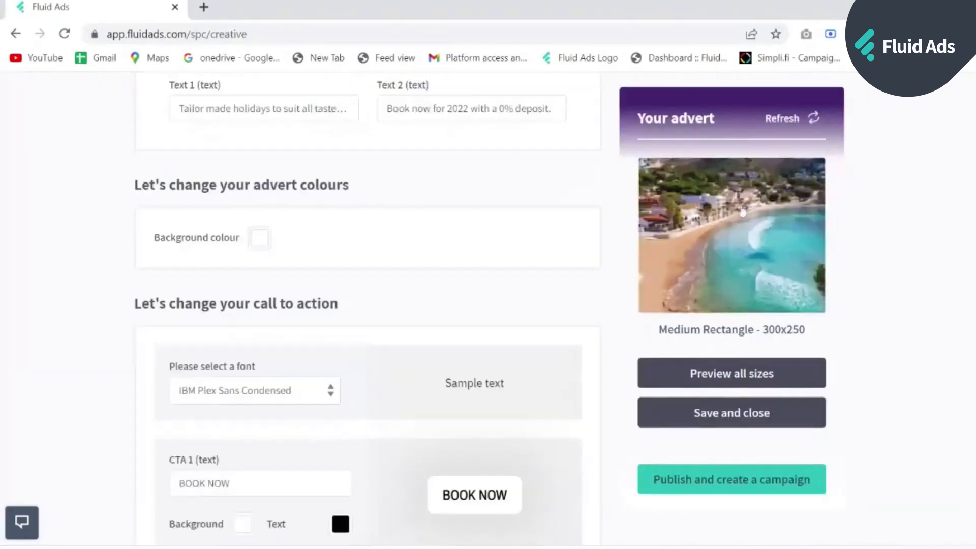
click(813, 120)
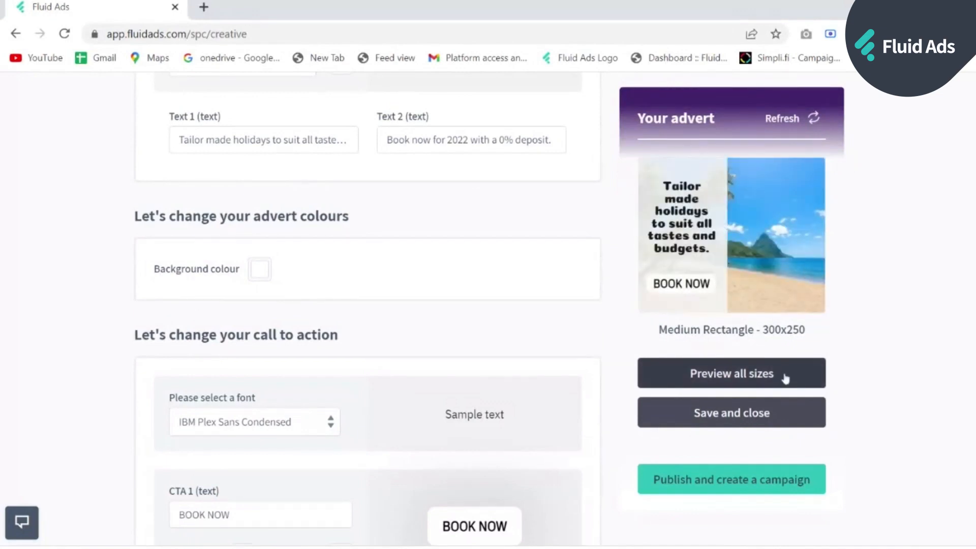
- Preview the advert in every banner size
click(764, 379)
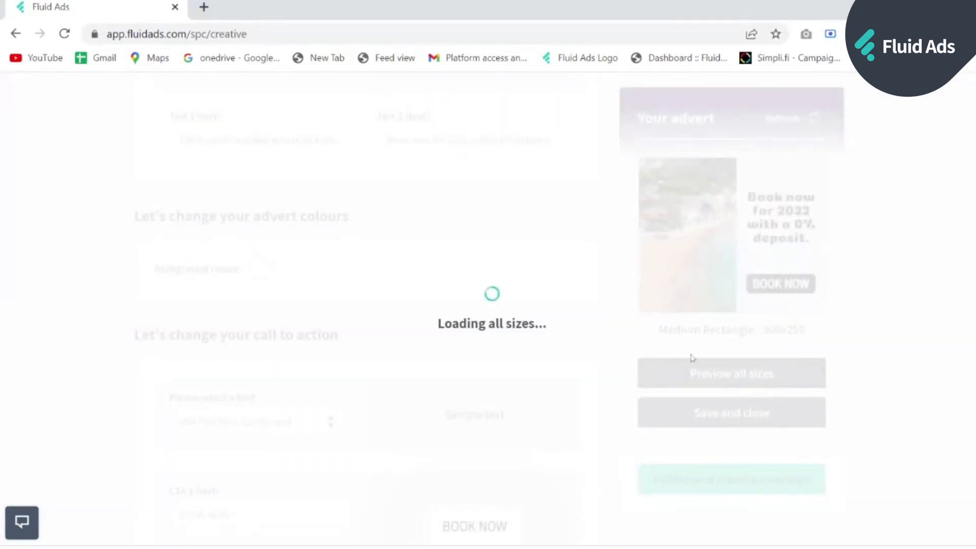
scroll(564, 286, down, 2)
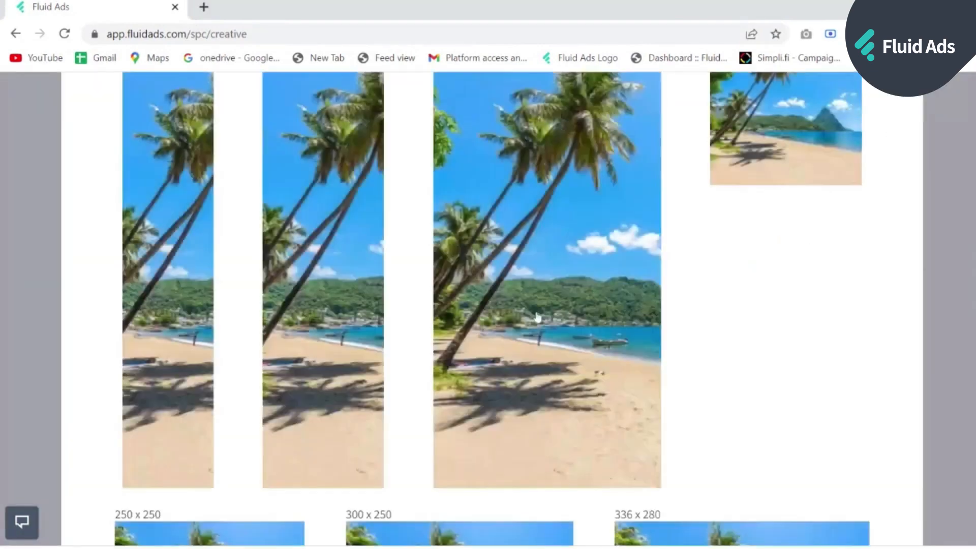
scroll(529, 436, down, 10)
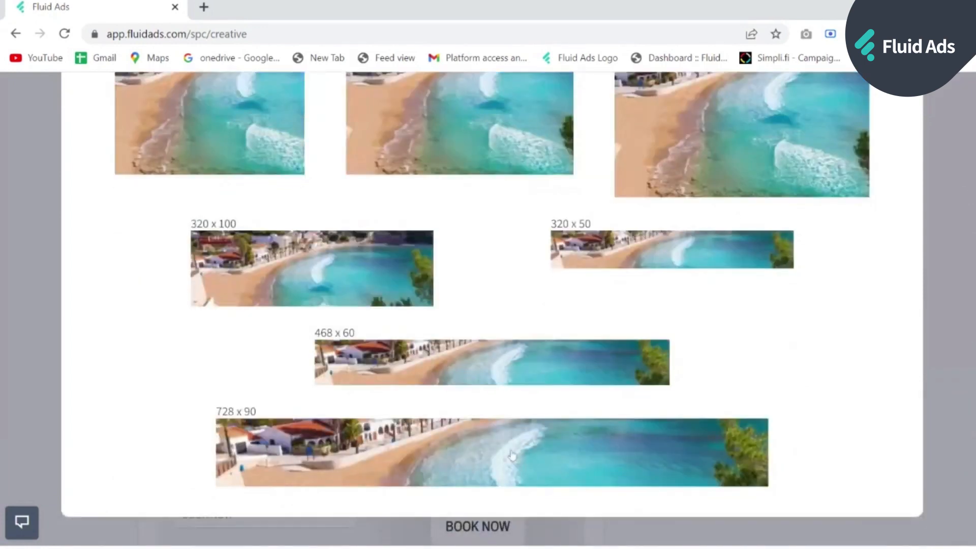
scroll(513, 448, up, 3)
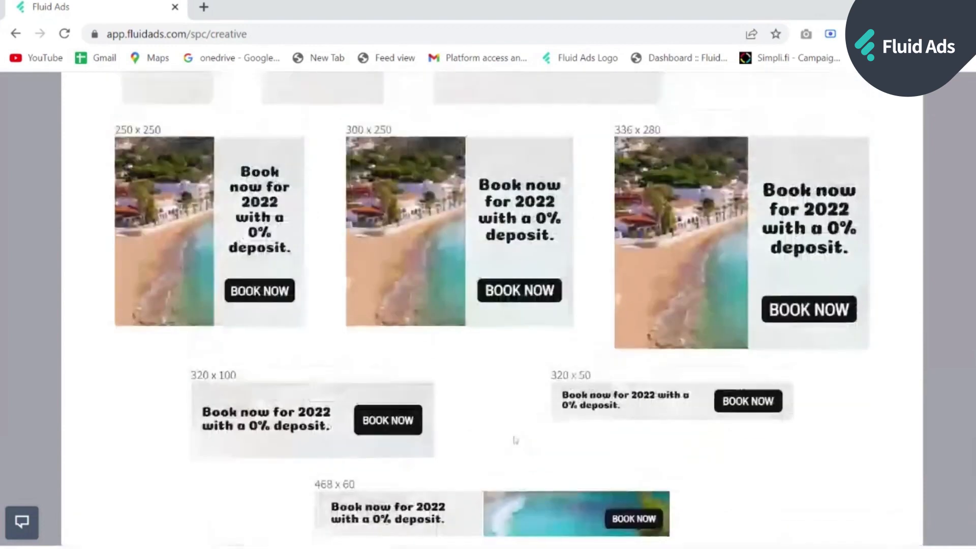
scroll(515, 441, up, 3)
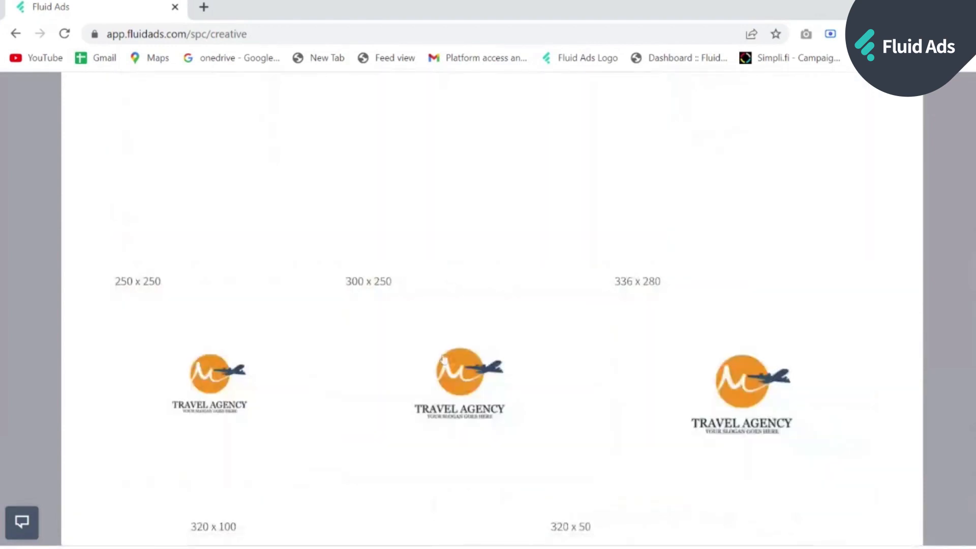
- Check the 300x250 ad's click-through page, close that tab and the all-sizes preview
click(449, 351)
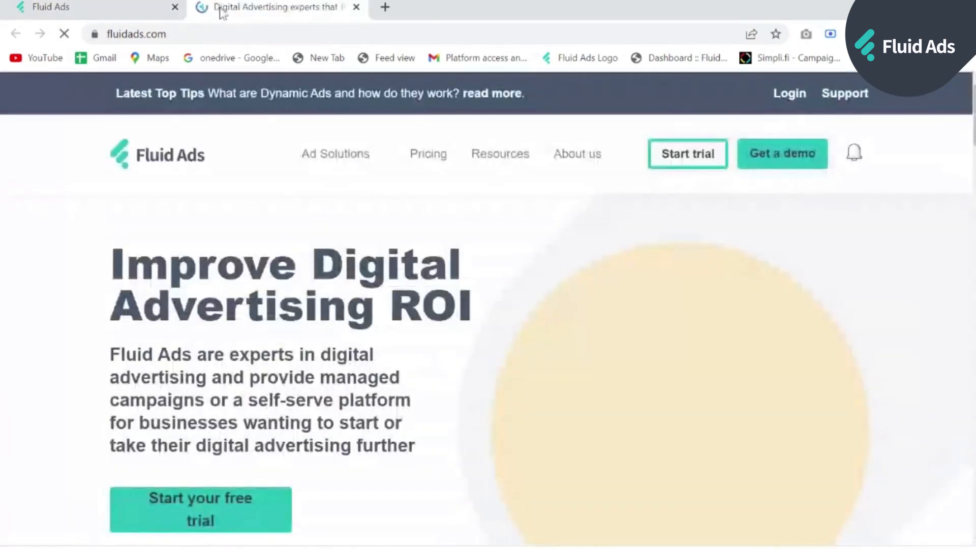
click(204, 33)
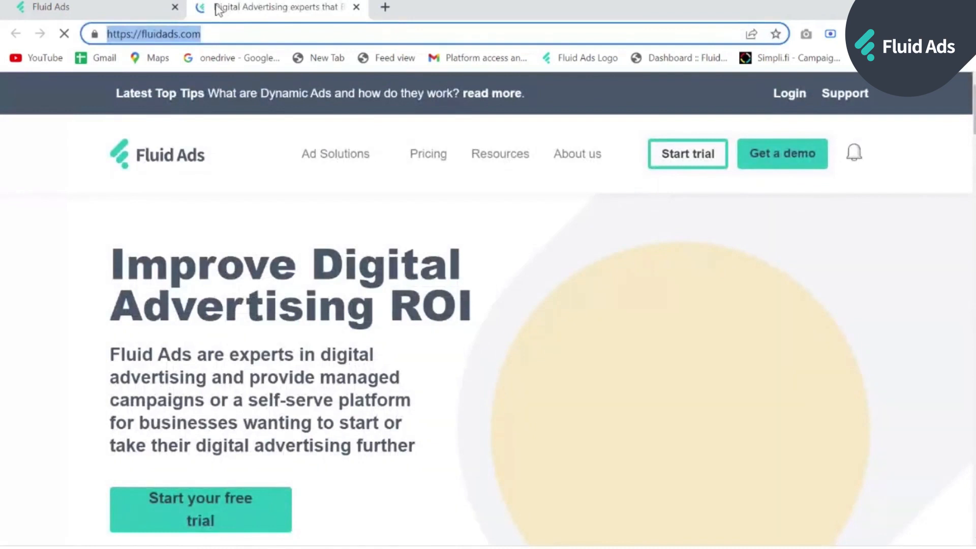
click(358, 7)
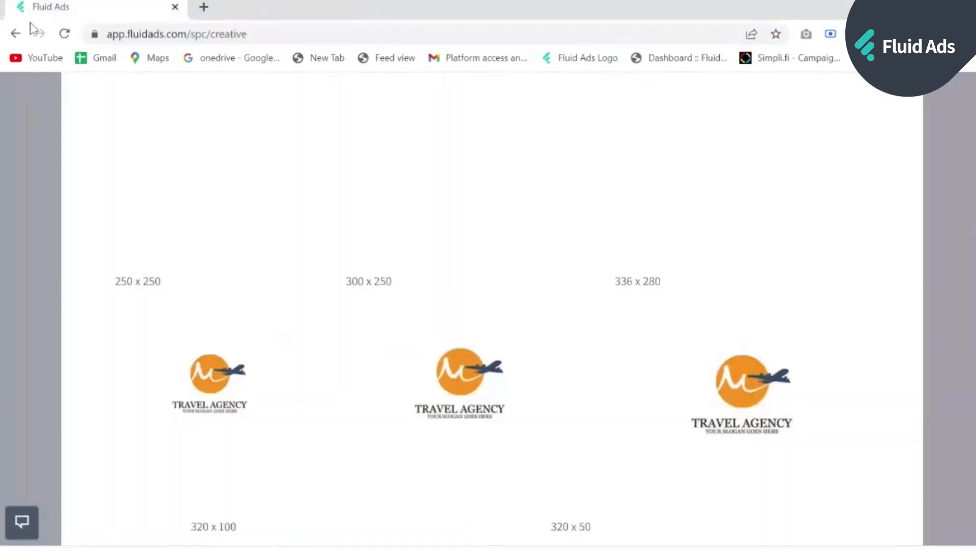
scroll(261, 175, up, 10)
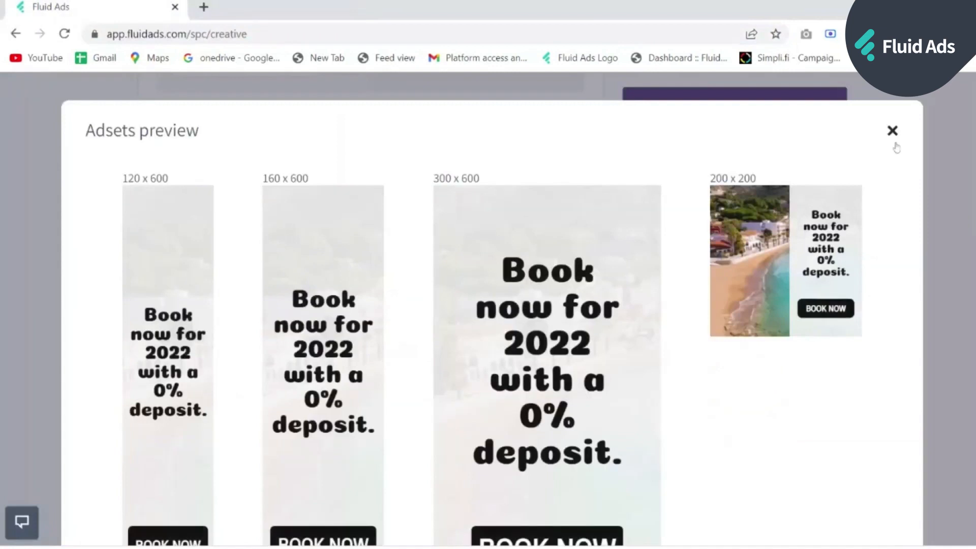
click(893, 131)
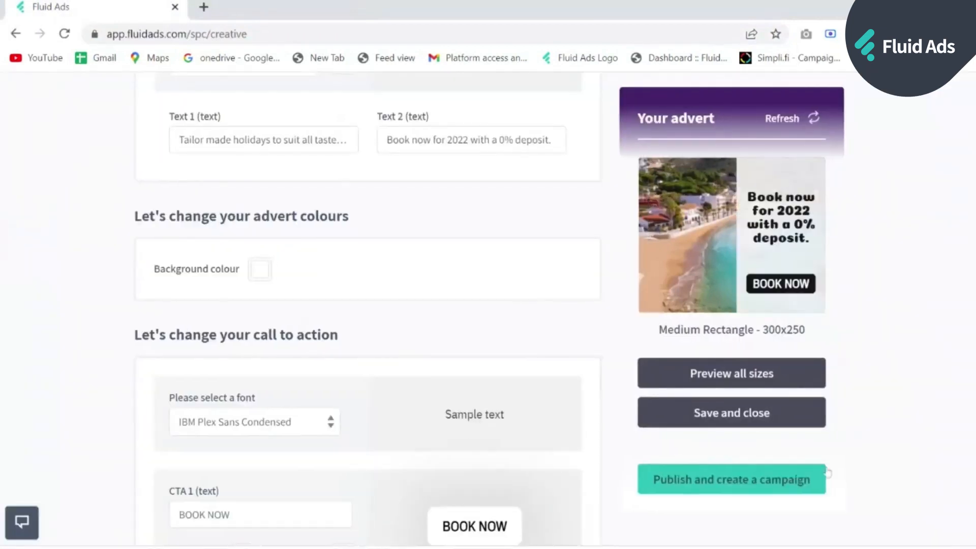
- Save and publish QB Demo, then open its ad details
click(763, 420)
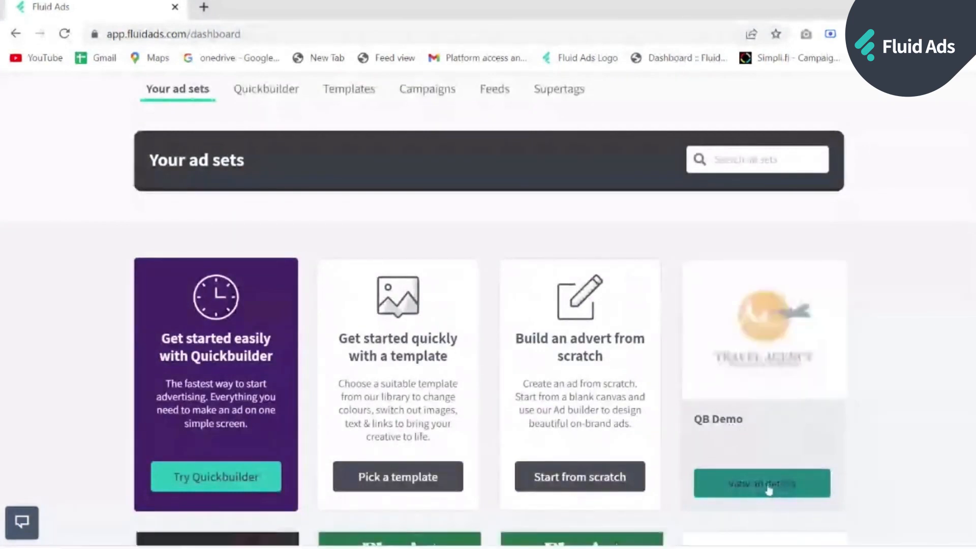
click(769, 489)
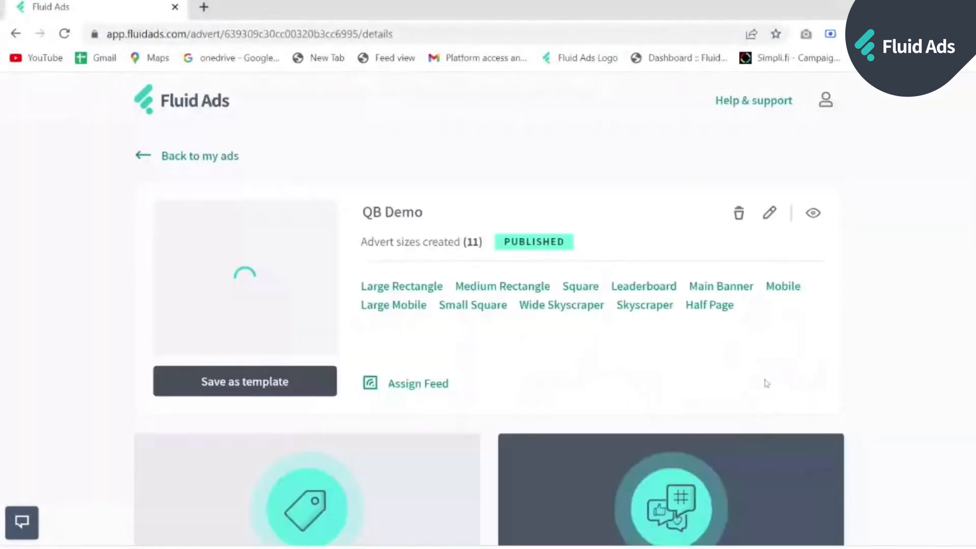
- Open QB Demo in the builder, browse the Shapes, Text and Button panels, and play the animation
click(771, 216)
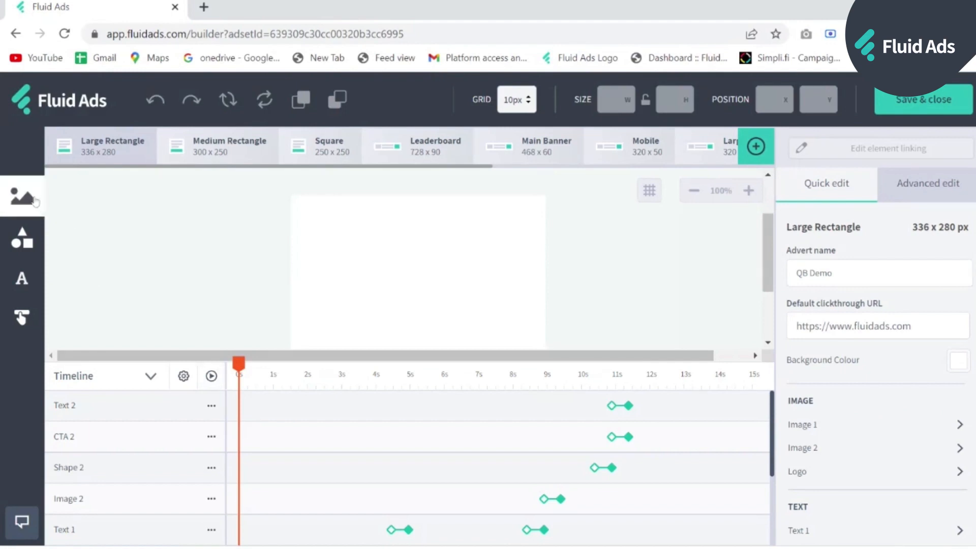
click(21, 237)
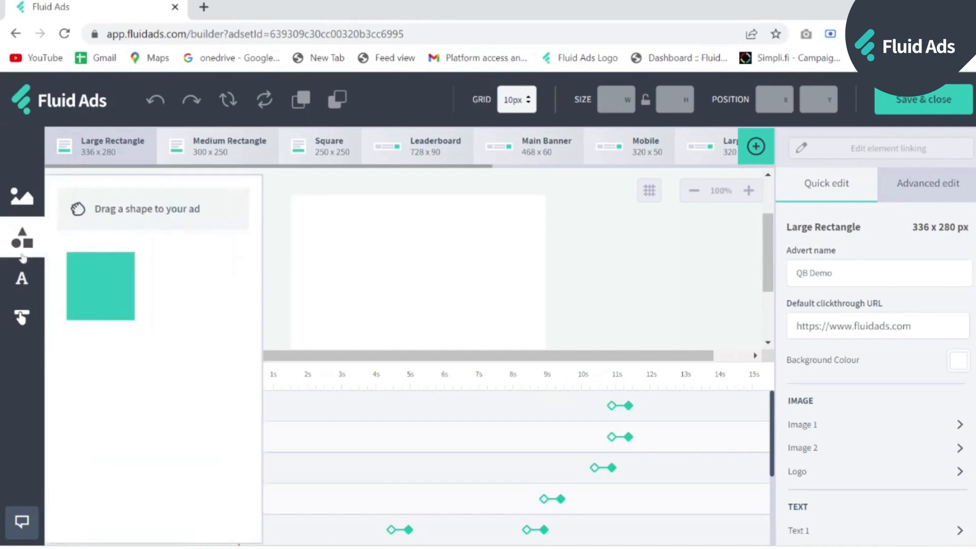
click(20, 284)
click(21, 318)
click(22, 278)
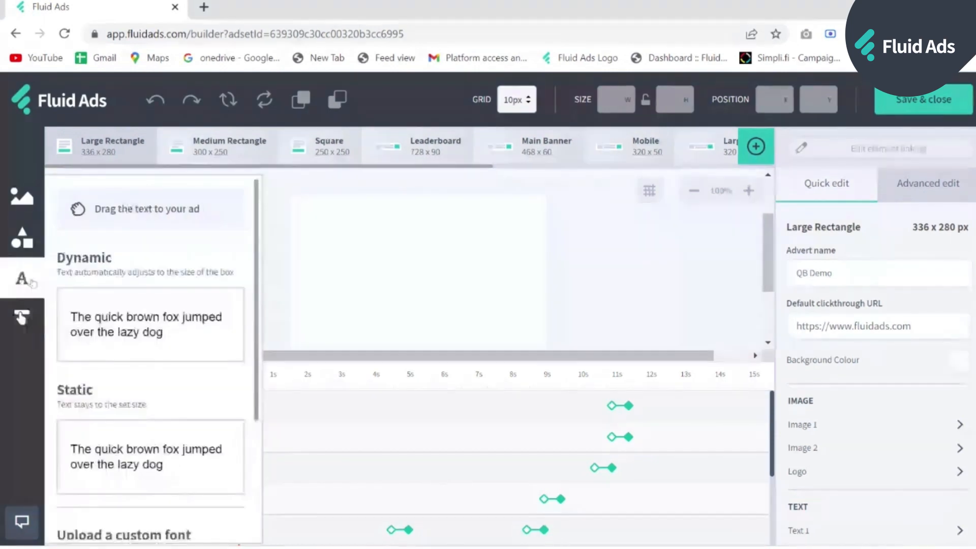
scroll(149, 312, down, 2)
scroll(149, 311, down, 2)
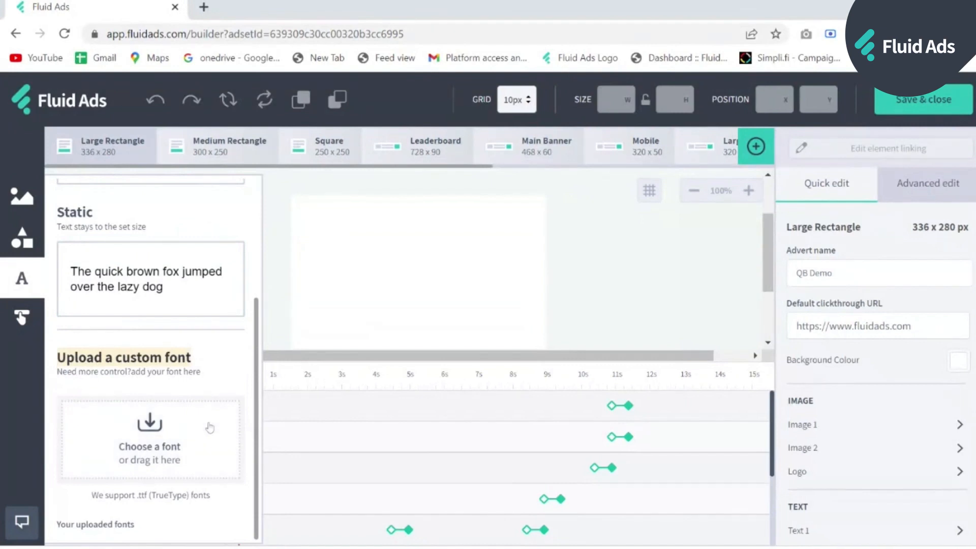
click(37, 279)
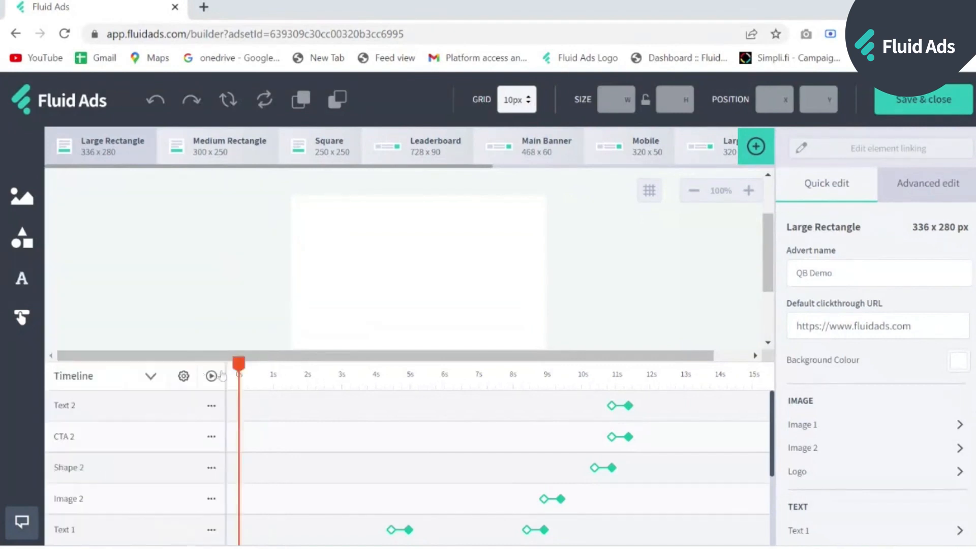
click(212, 376)
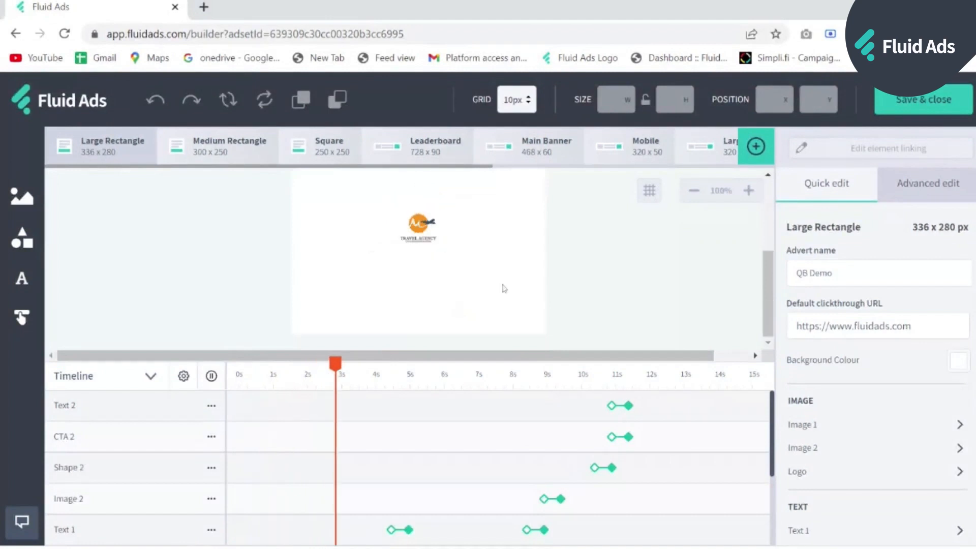
- Pause playback, switch to Mobile 320x50, and show advanced settings for beach Image 2
click(211, 376)
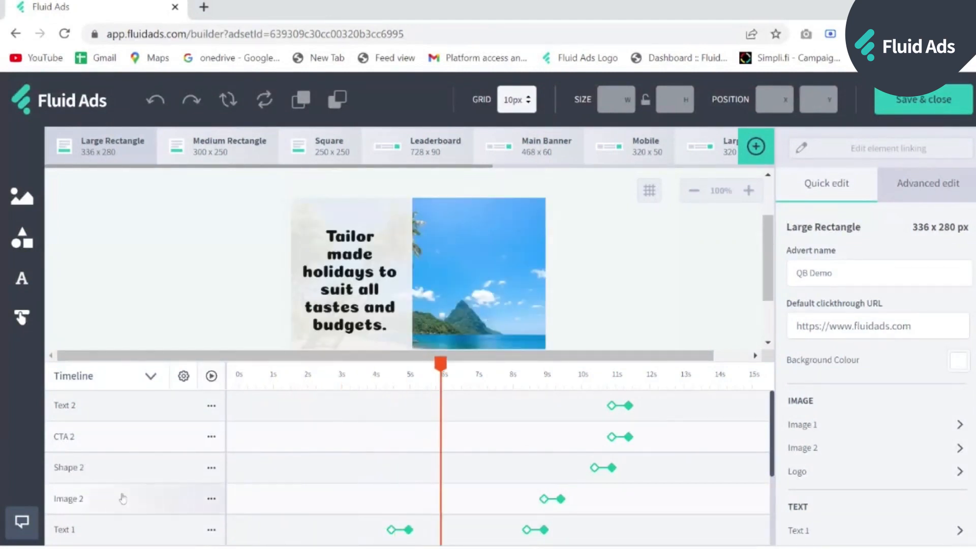
click(122, 498)
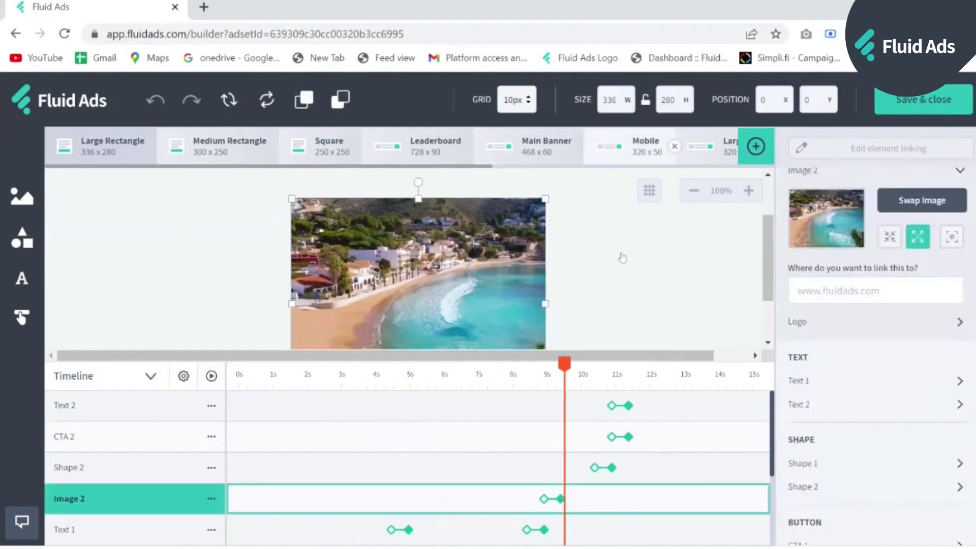
click(622, 258)
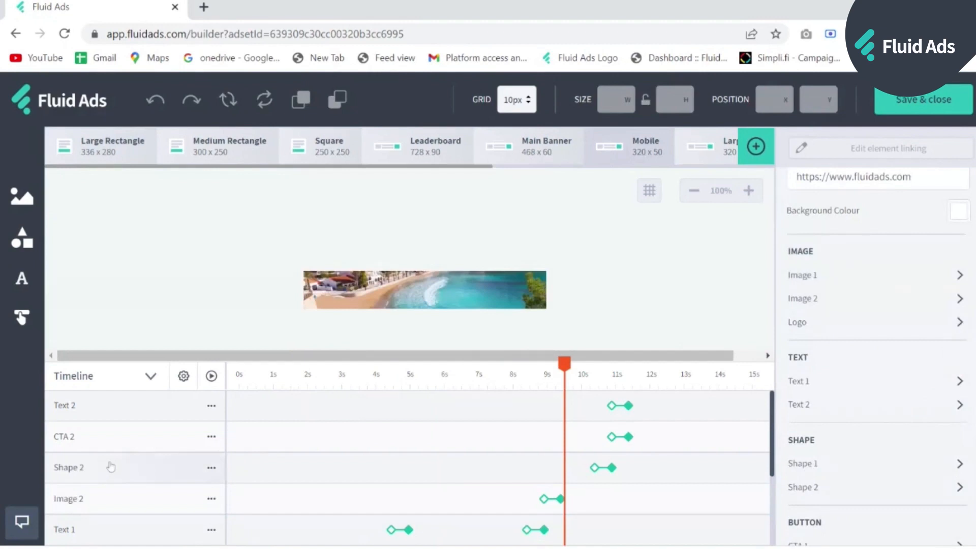
click(107, 499)
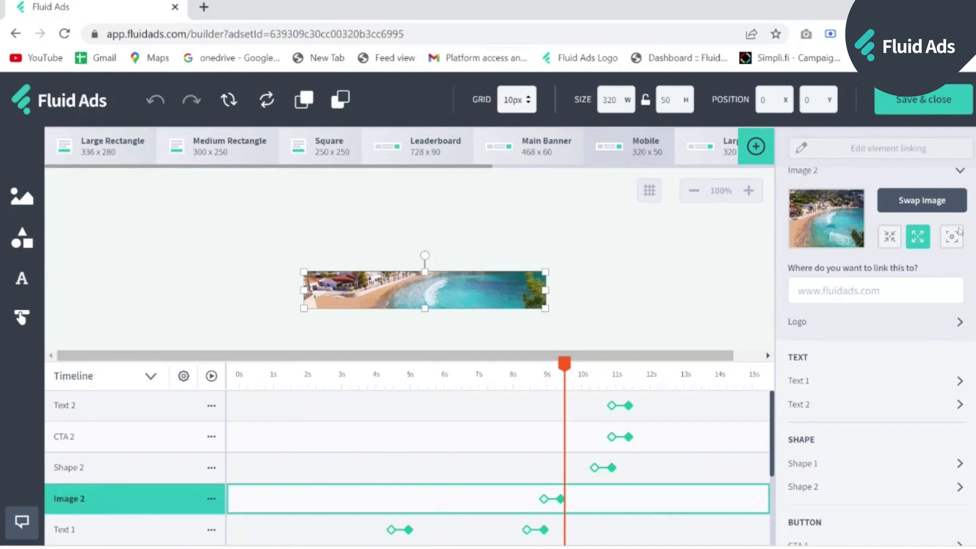
scroll(928, 249, up, 3)
scroll(928, 249, up, 2)
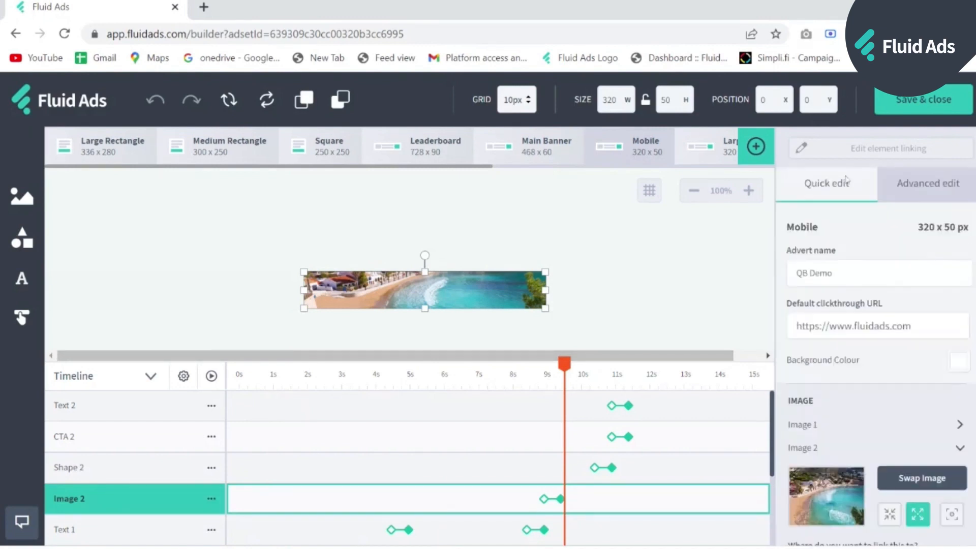
click(913, 188)
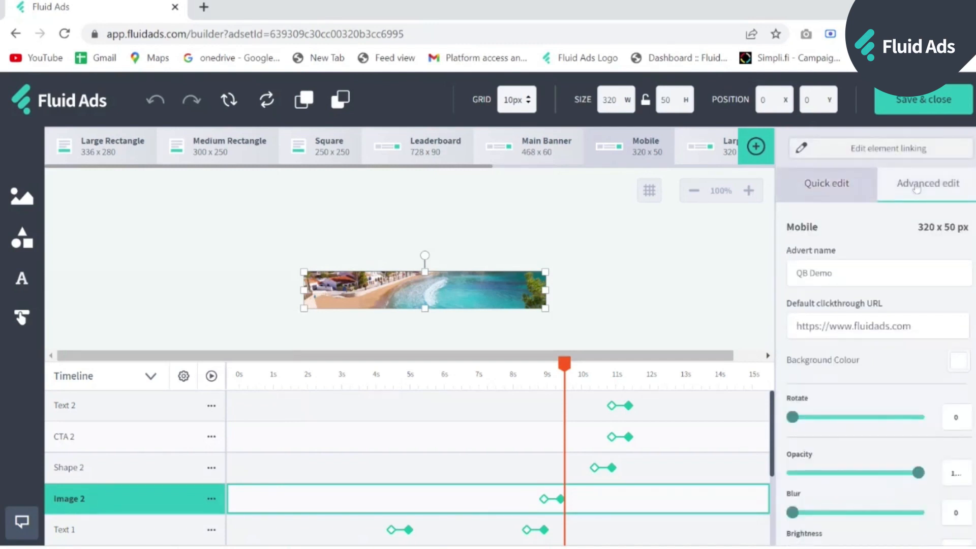
- Unlink the Mobile beach image from the Large Mobile size
click(898, 151)
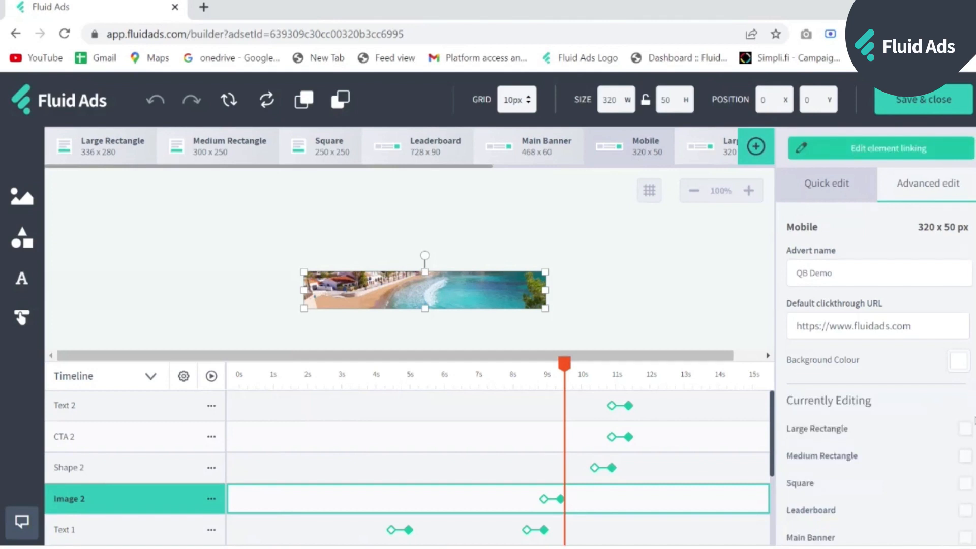
scroll(966, 407, down, 4)
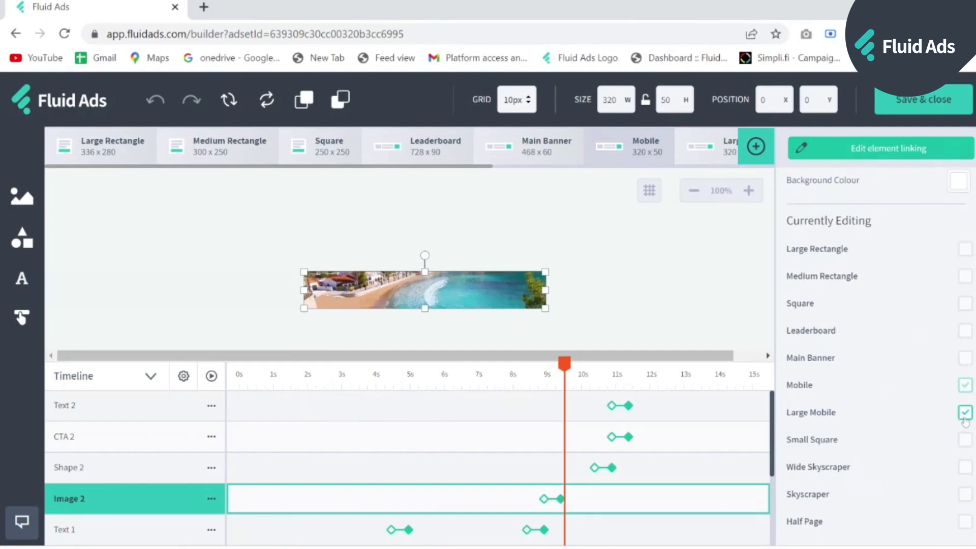
click(965, 413)
- Enlarge the Mobile beach image to 498x119 and shift it to fill the banner
drag(225, 235, 215, 227)
drag(365, 290, 463, 317)
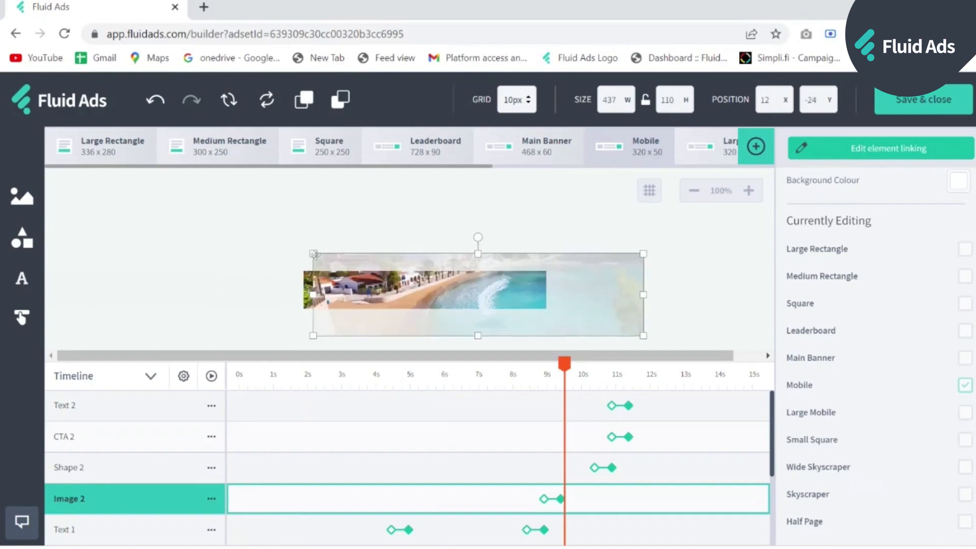
drag(314, 253, 266, 246)
mouse_move(381, 286)
mouse_down()
mouse_move(424, 296)
mouse_move(370, 281)
mouse_up()
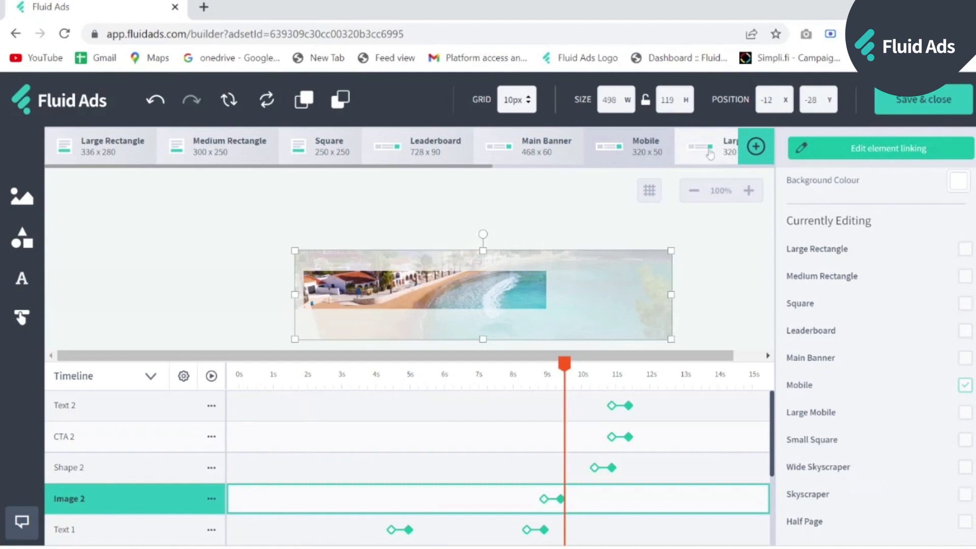
click(710, 153)
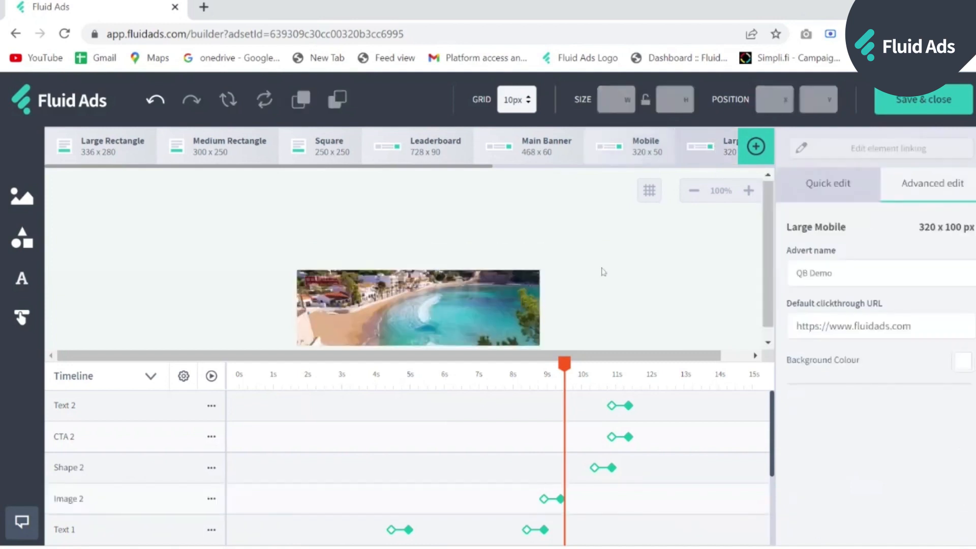
- Save & close the QB Demo builder, then go back to the ad sets dashboard
scroll(662, 279, up, 1)
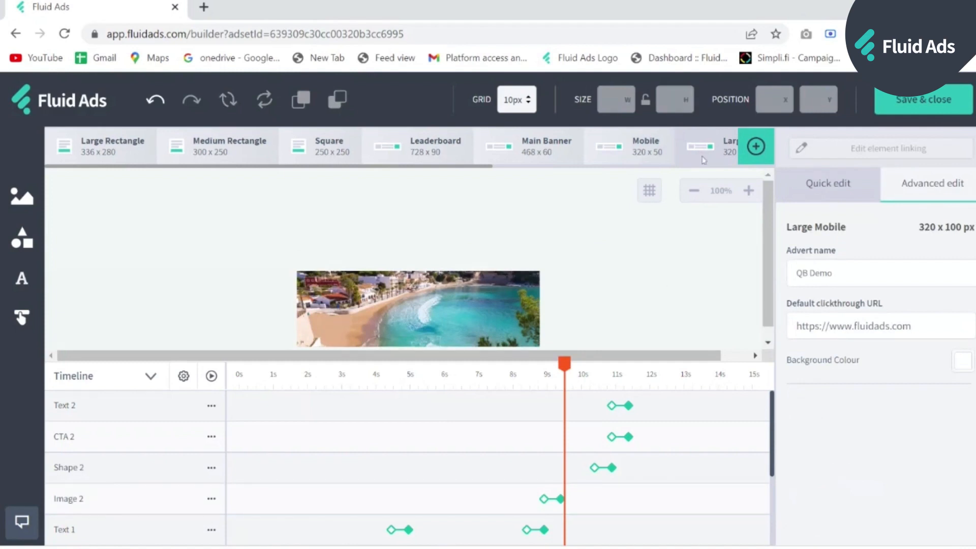
click(910, 113)
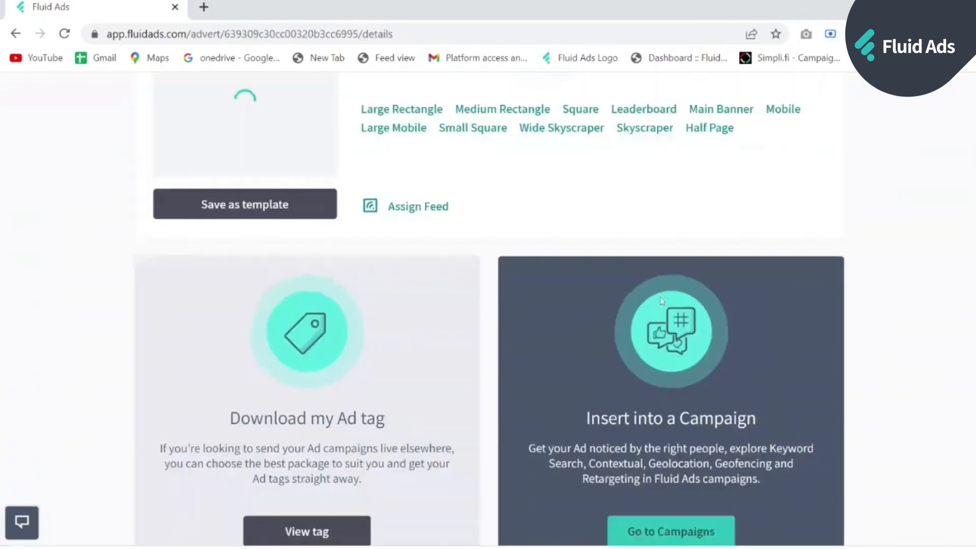
scroll(456, 405, down, 2)
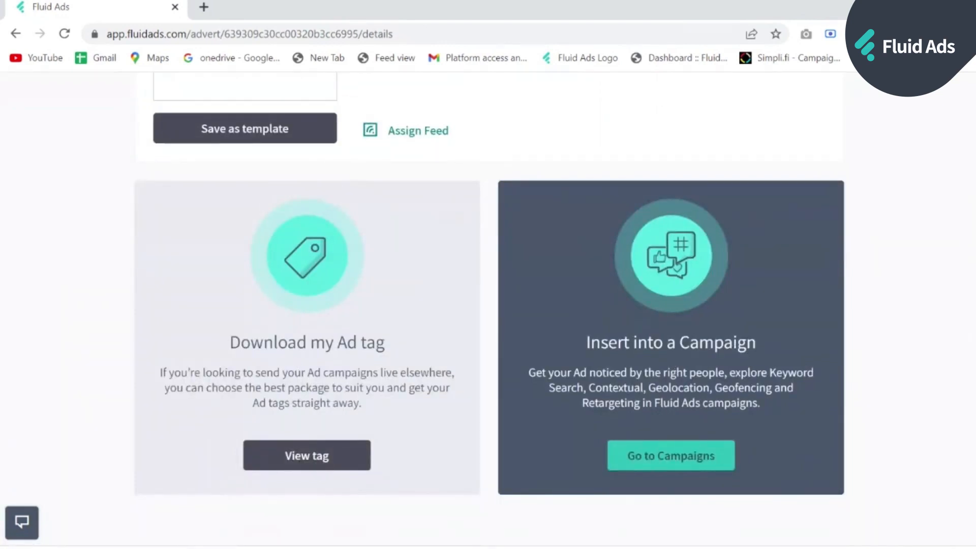
scroll(736, 378, up, 2)
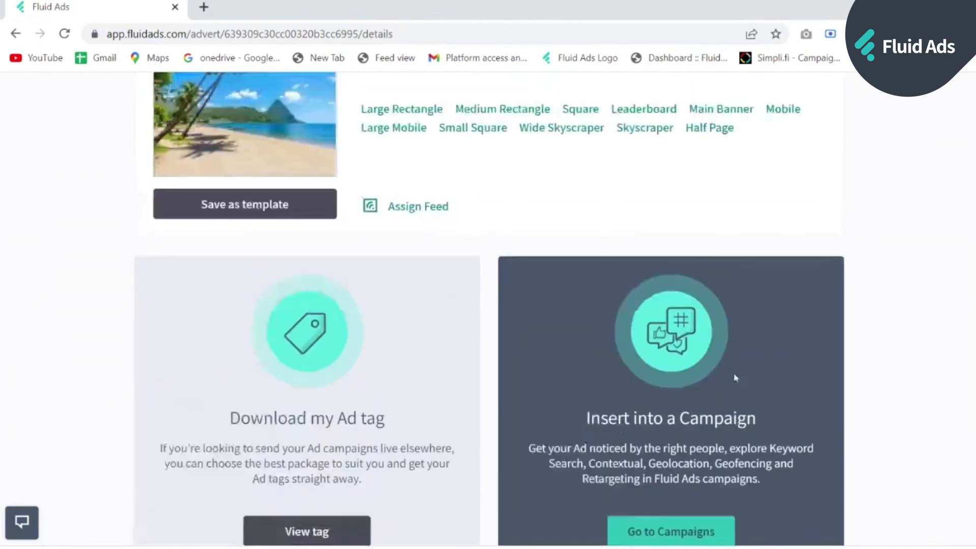
scroll(735, 378, up, 4)
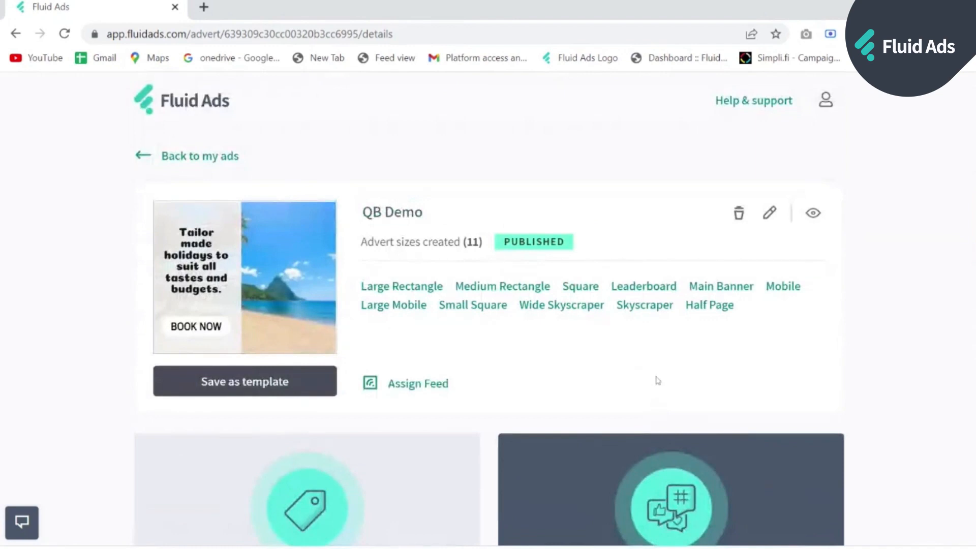
click(229, 165)
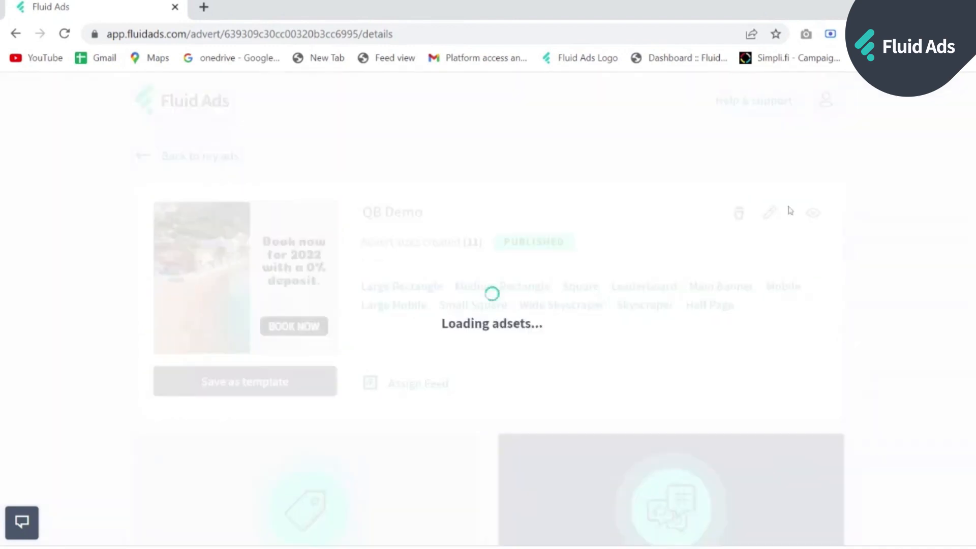